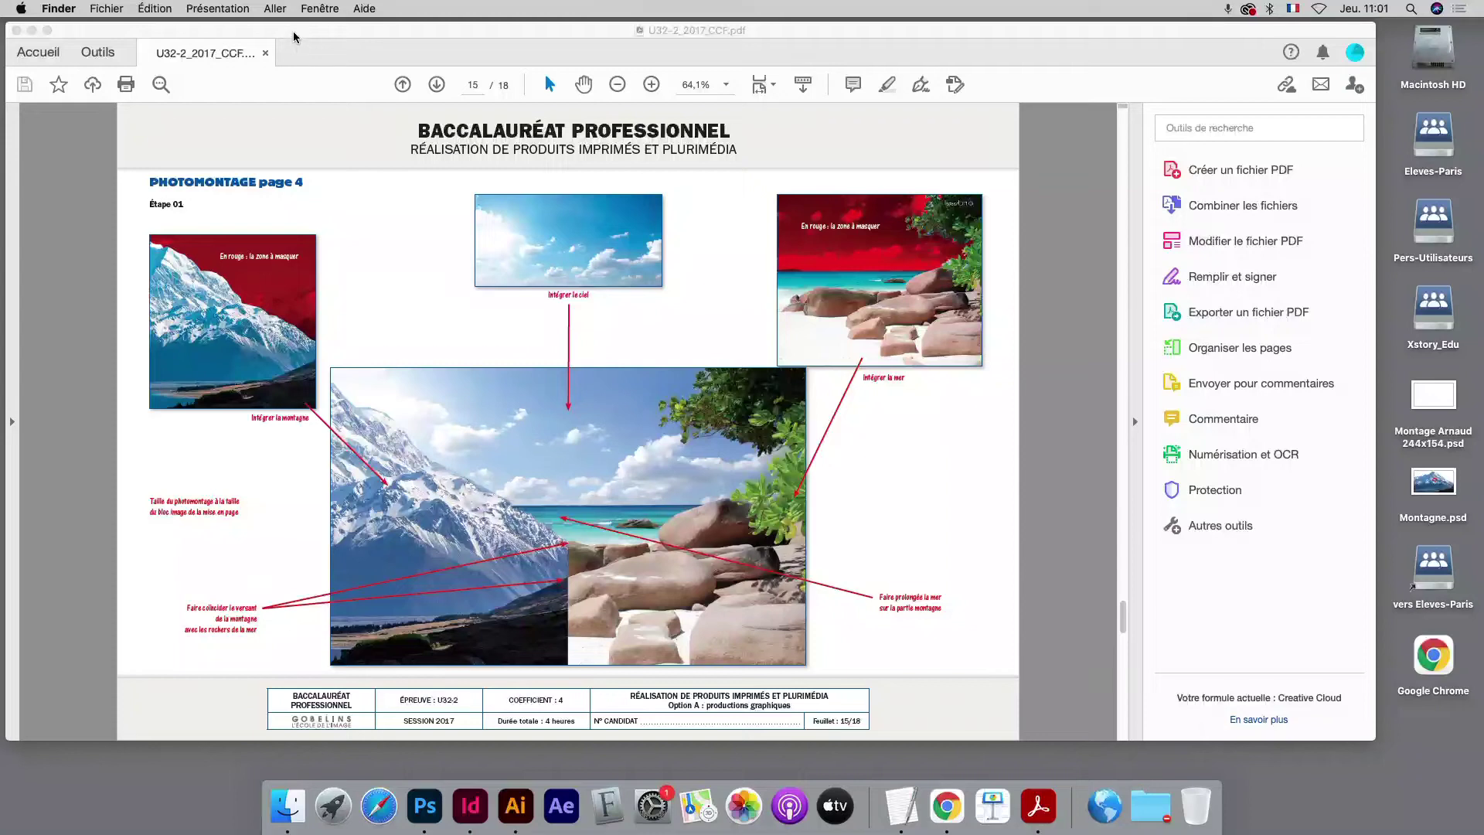
Bring the Acrobat PDF with the photomontage brief forward and nudge its window into place.
click(294, 30)
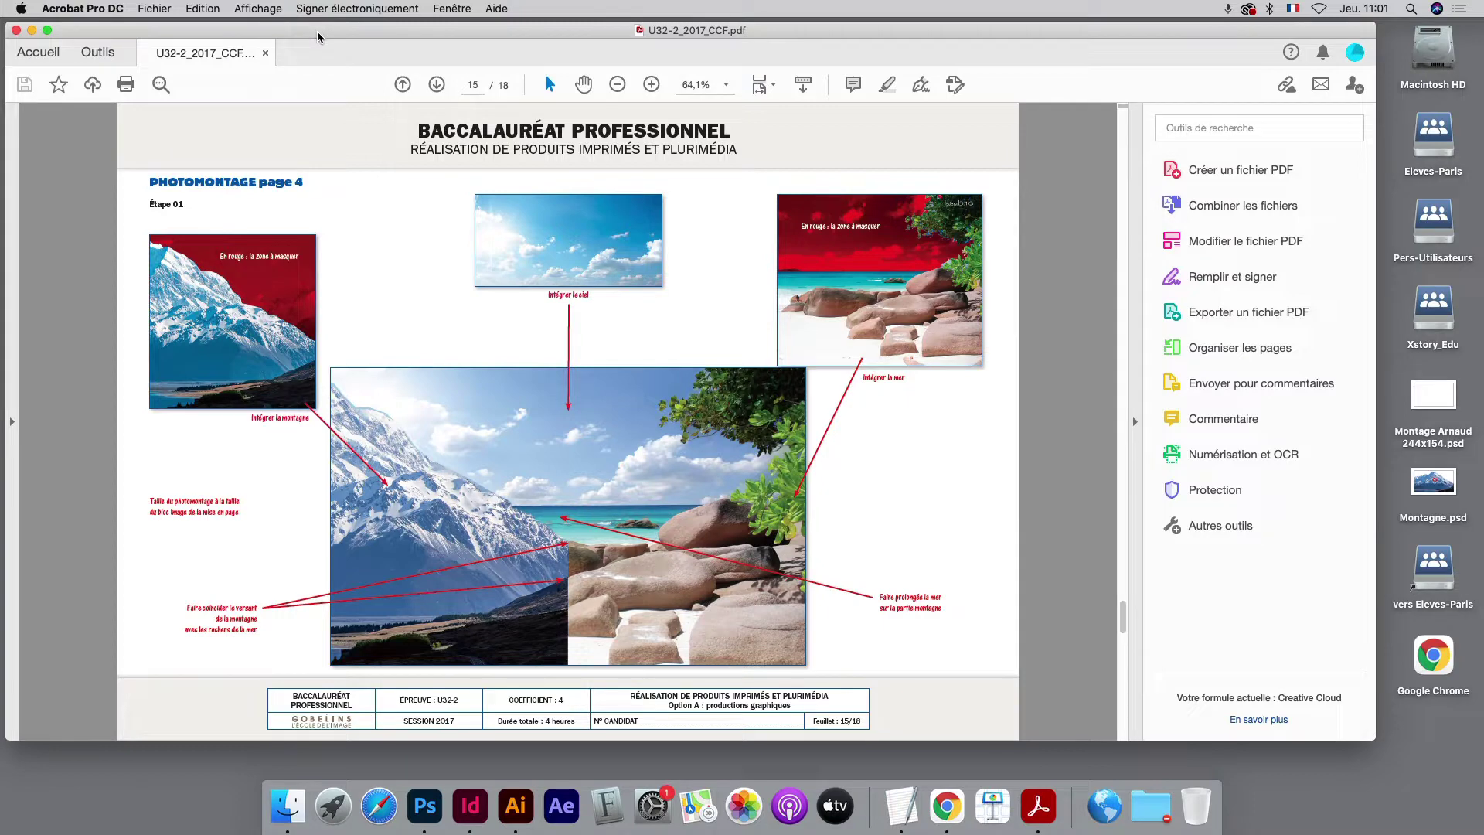
drag(314, 31, 326, 39)
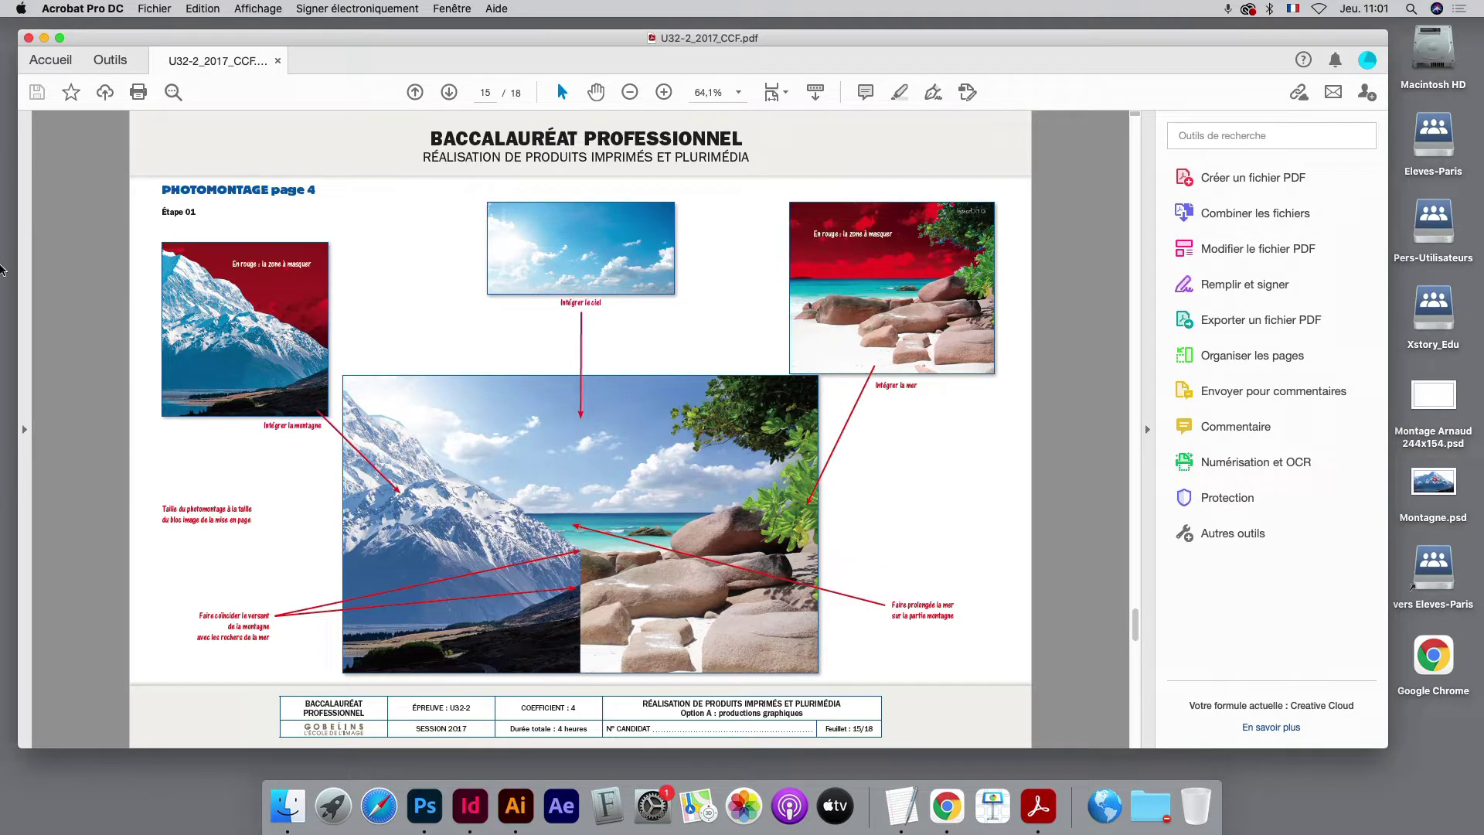
click(425, 805)
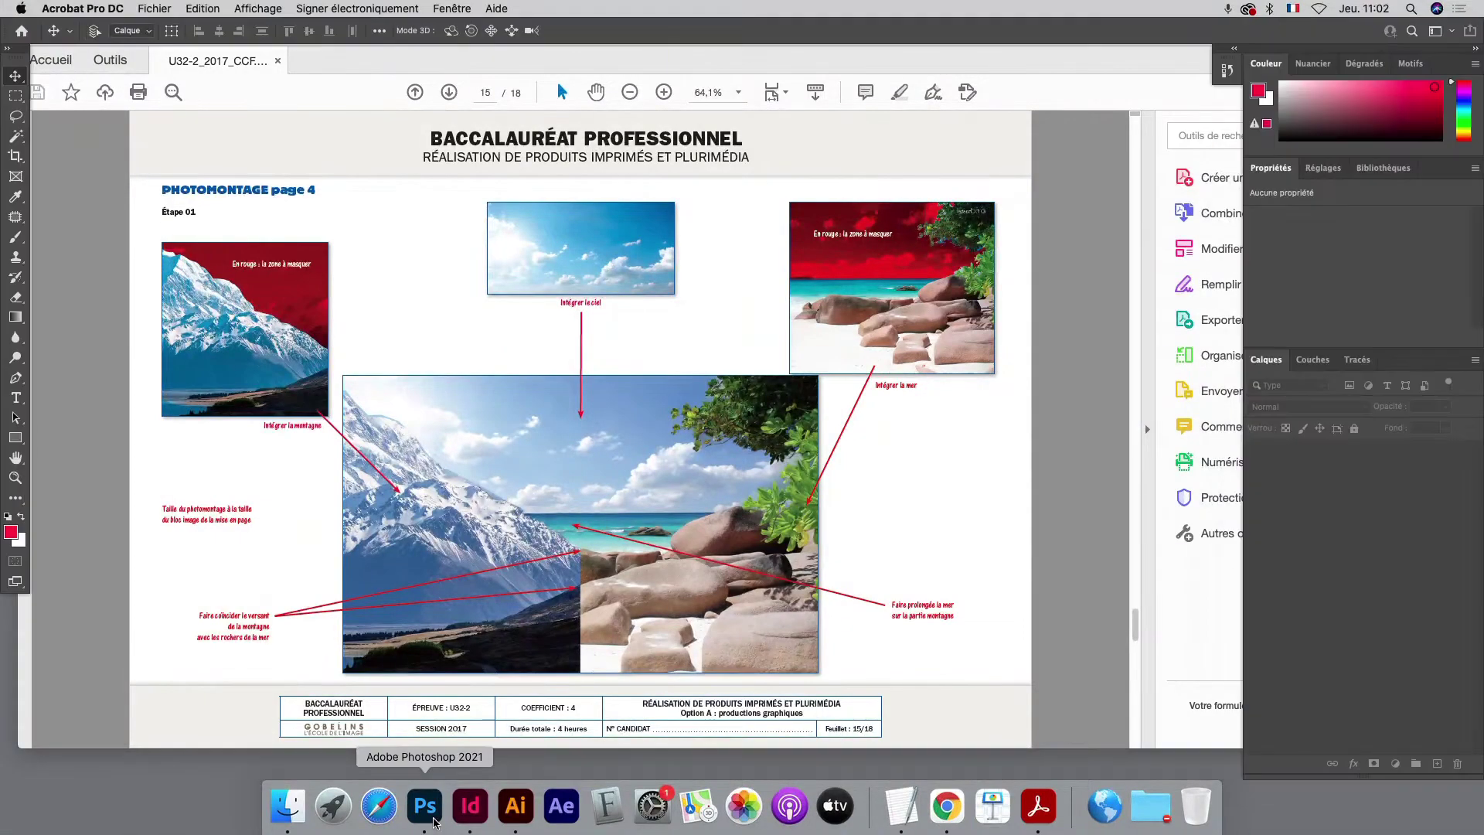
Create a new white document of 244 × 154 mm at 300 ppi (2862 × 1819 px).
click(129, 8)
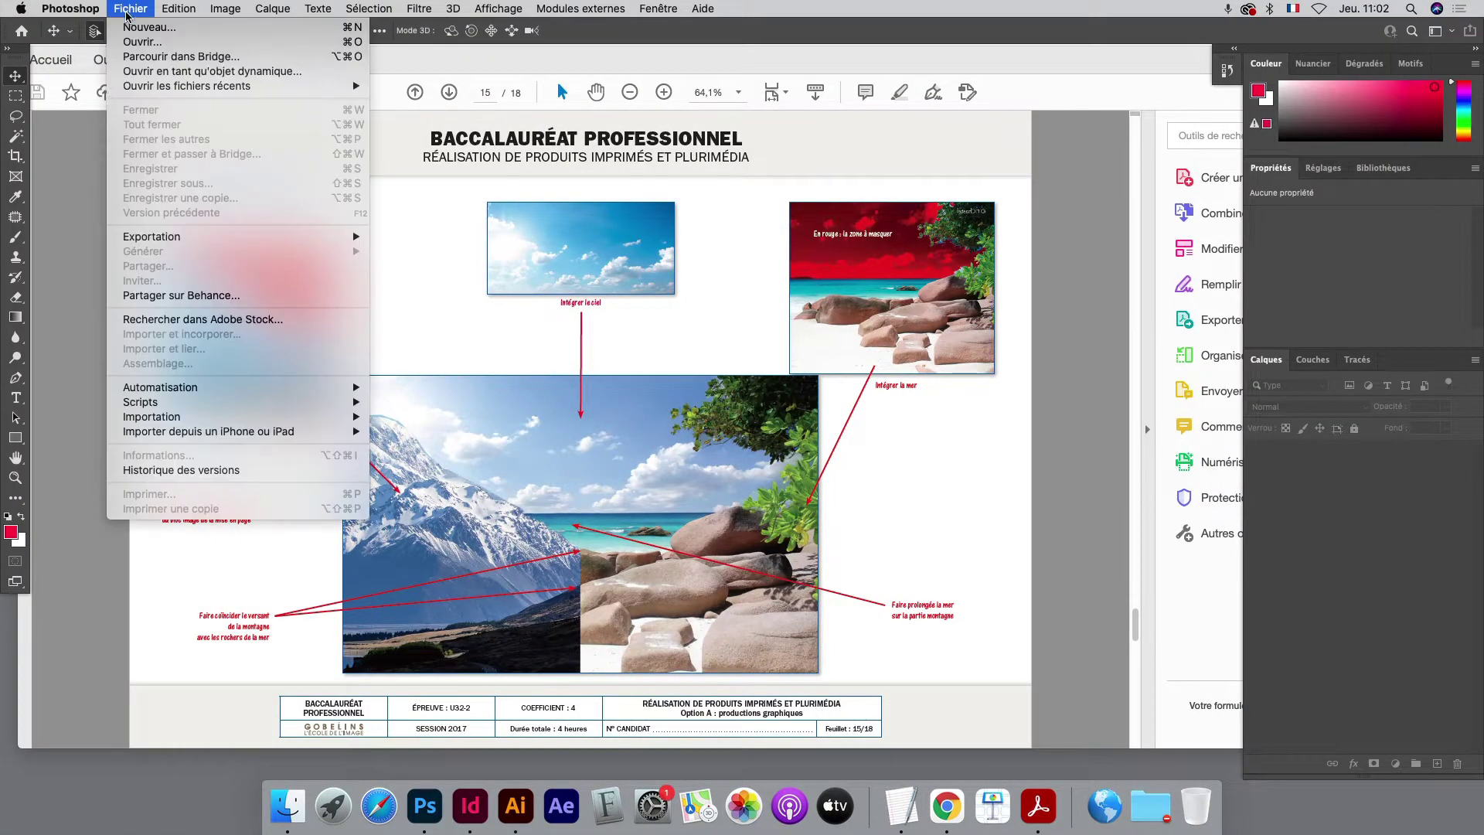
click(128, 28)
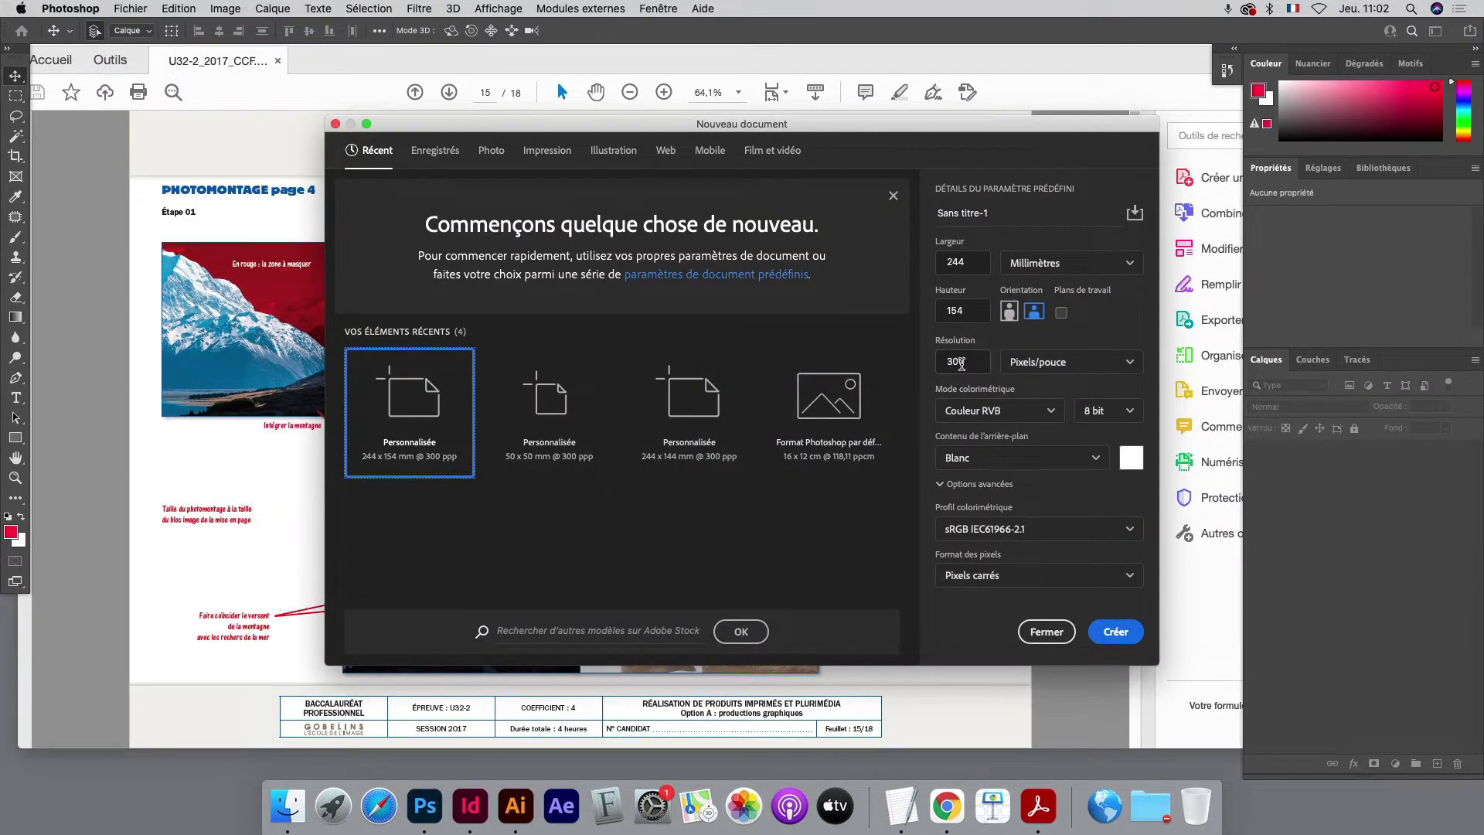
click(1108, 634)
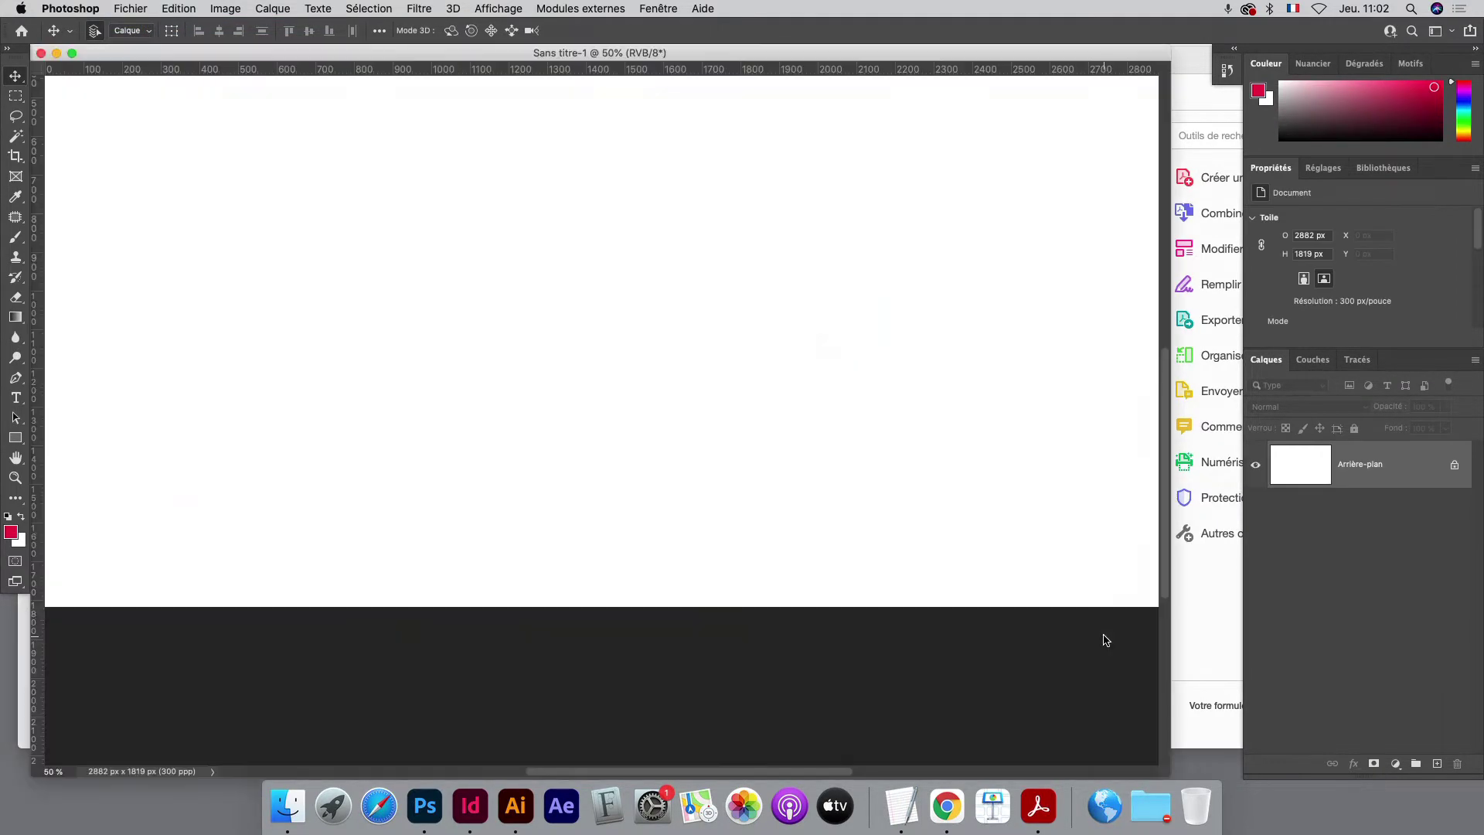
Unlock the background as Calque 0, clear it to transparency, and zoom to 25%.
click(1455, 467)
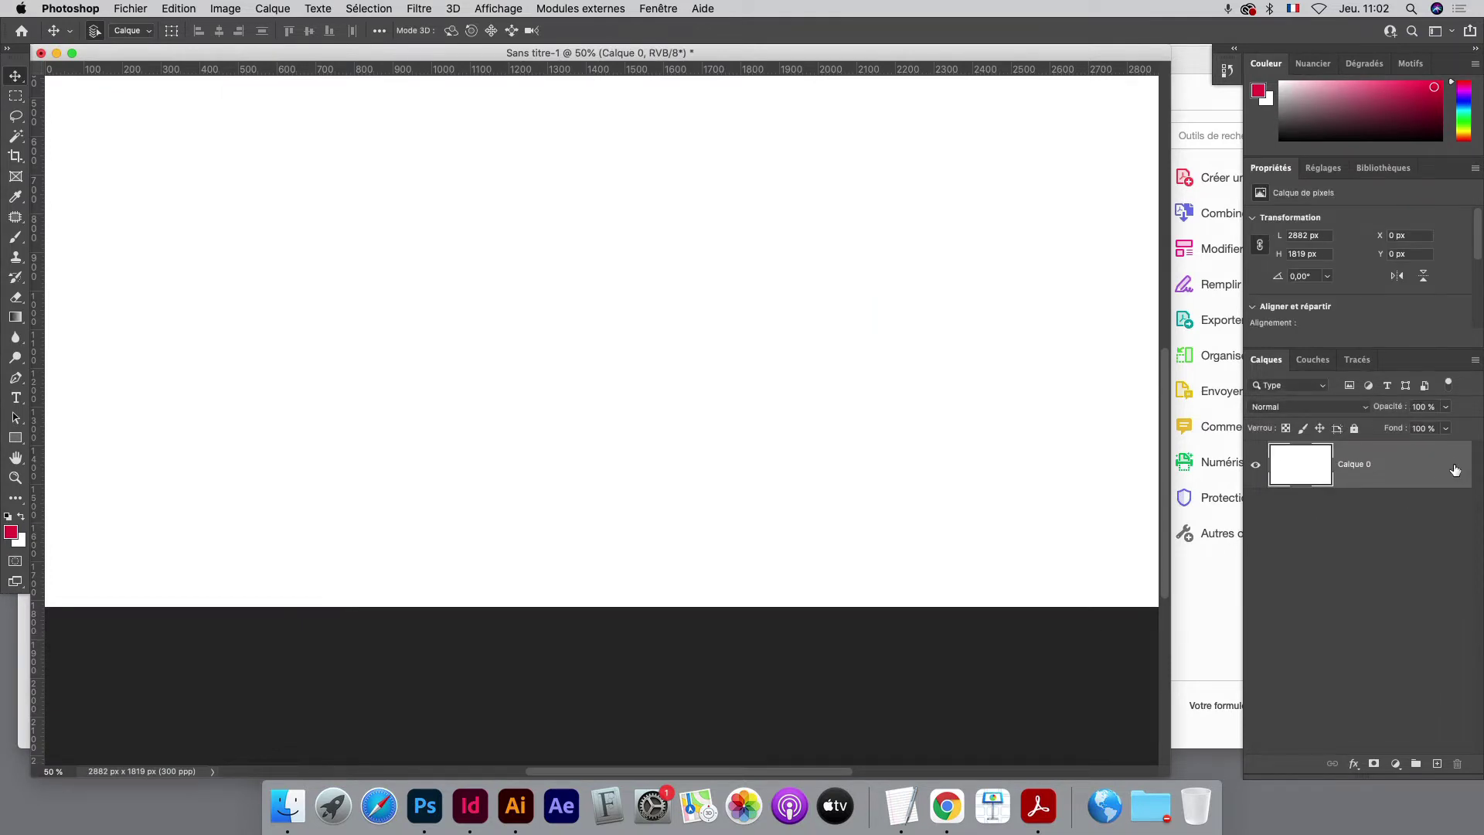
key(super+a)
key(Delete)
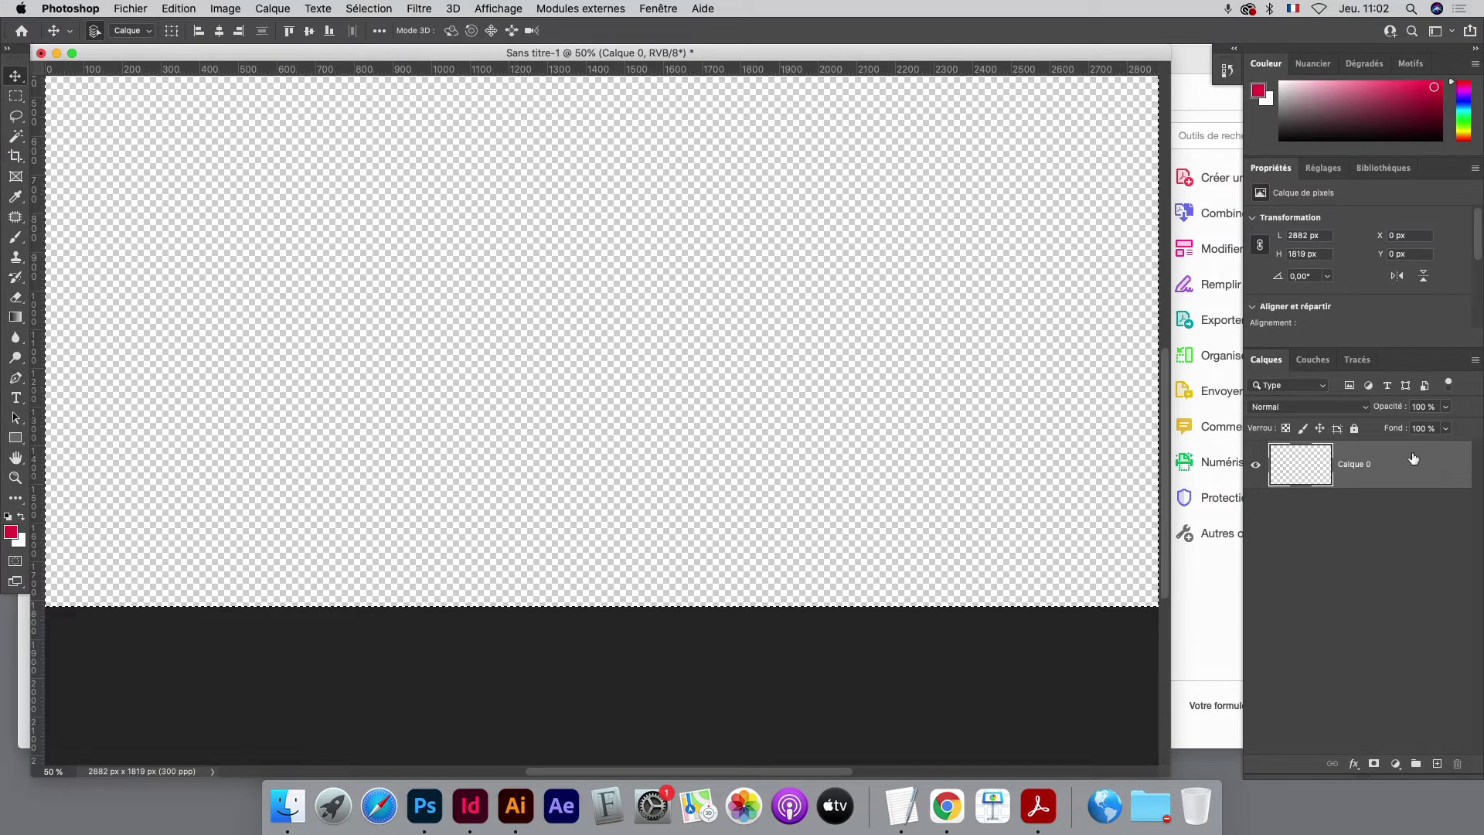
key(super+minus)
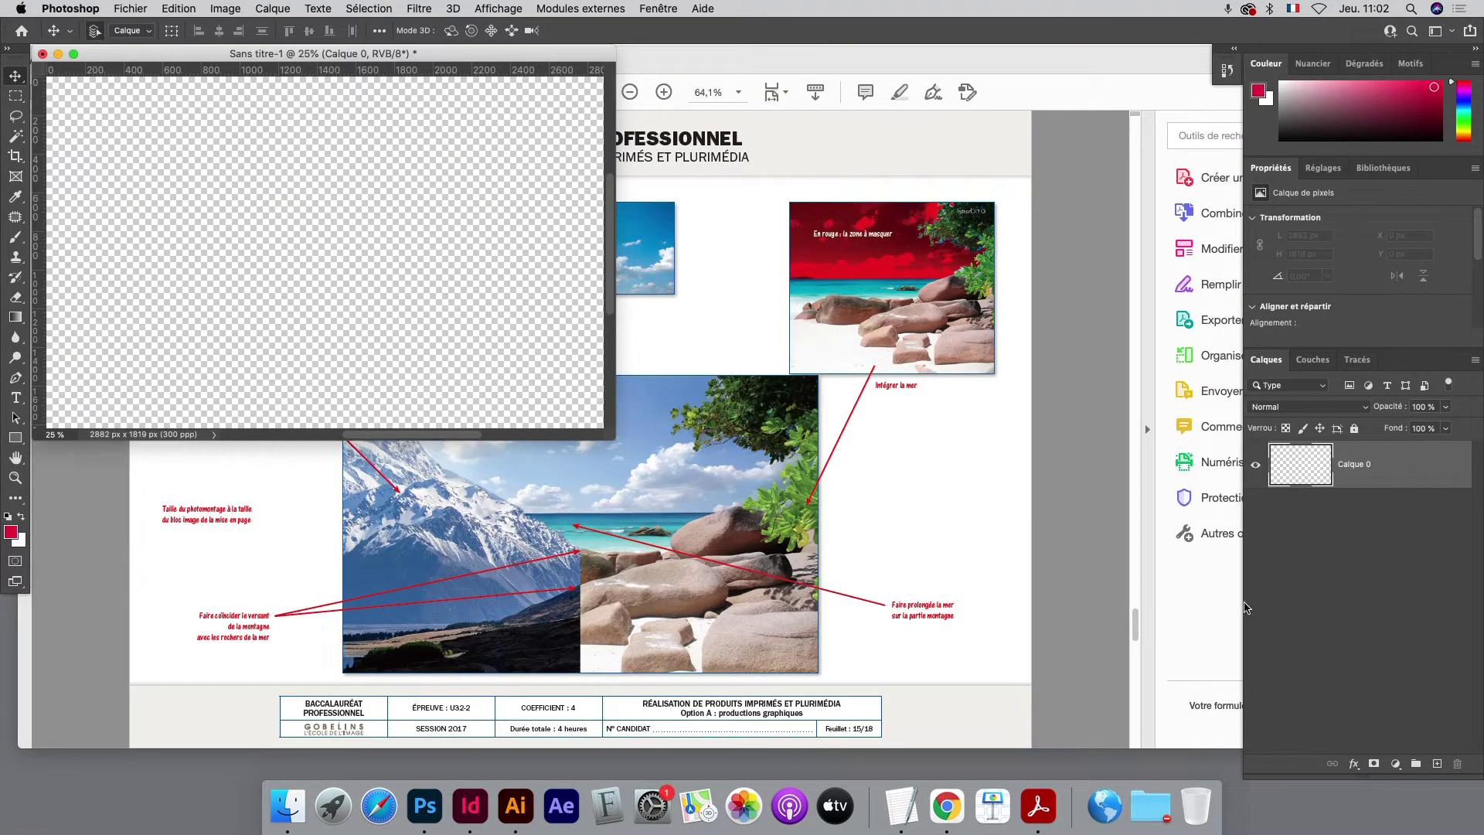
Bring up the U32-2_Montage-Pub source folder in Finder beside the Photoshop document.
key(super+Tab)
click(626, 420)
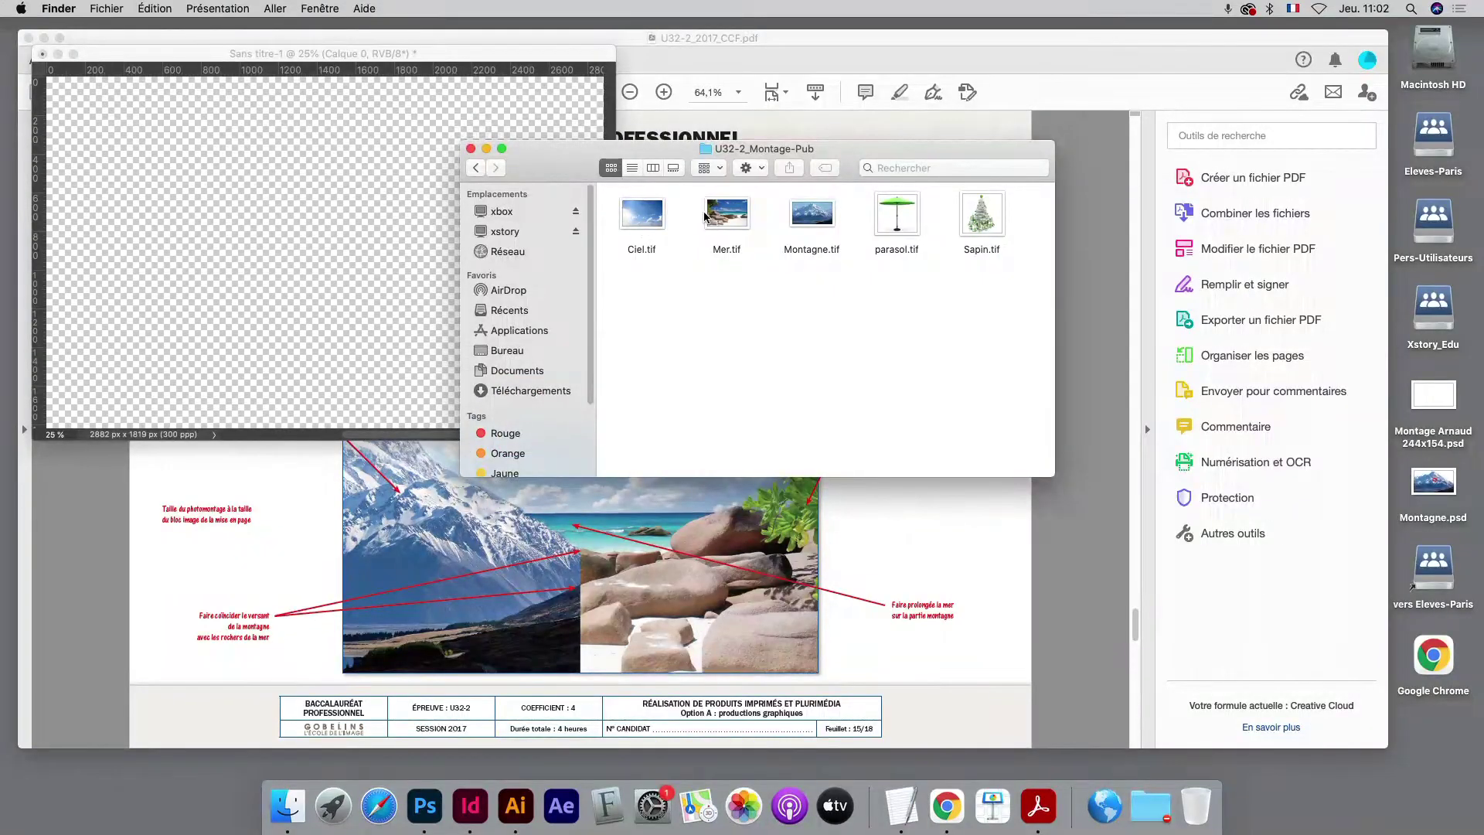
click(484, 91)
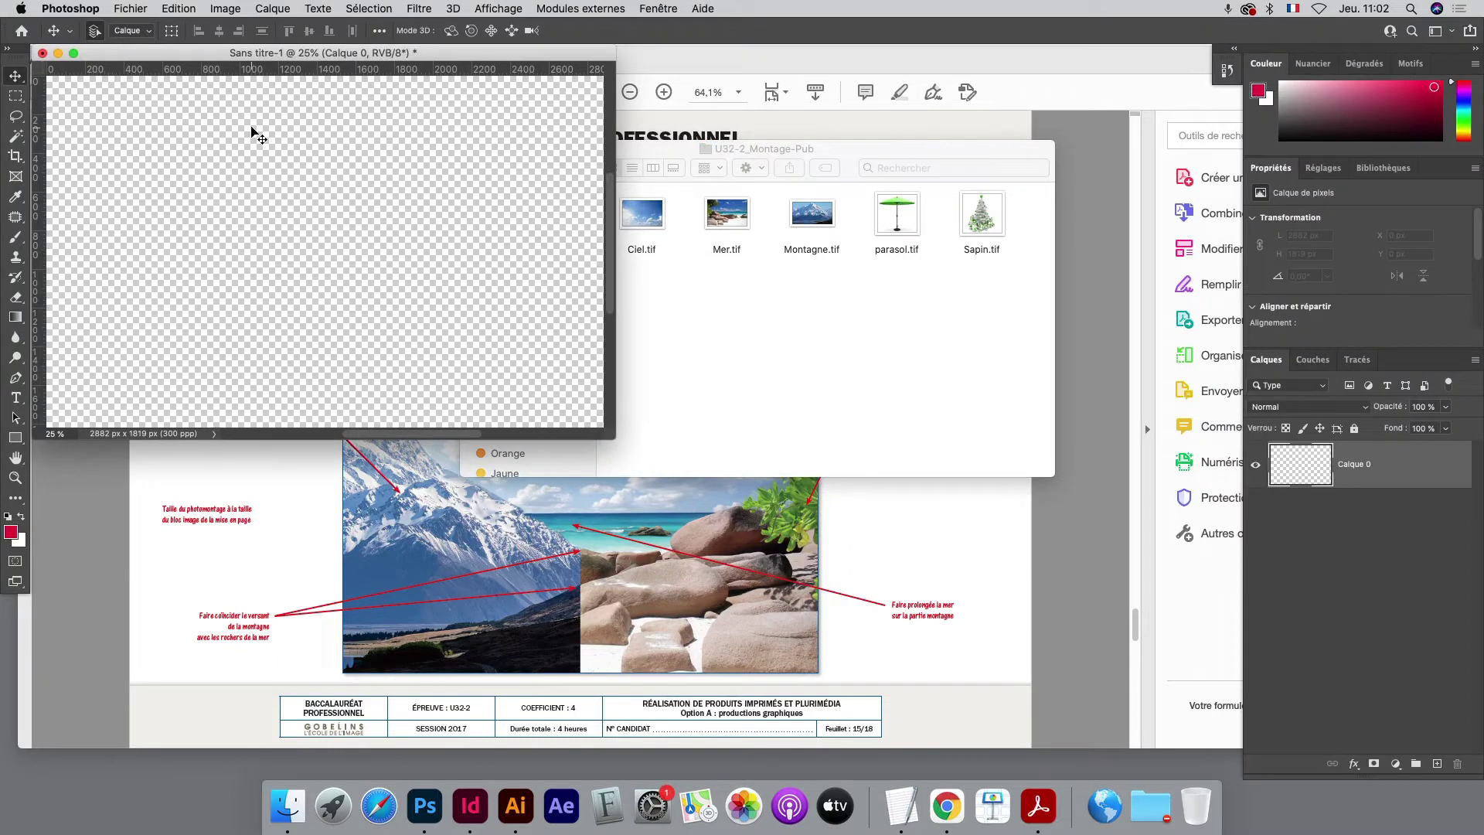
click(129, 9)
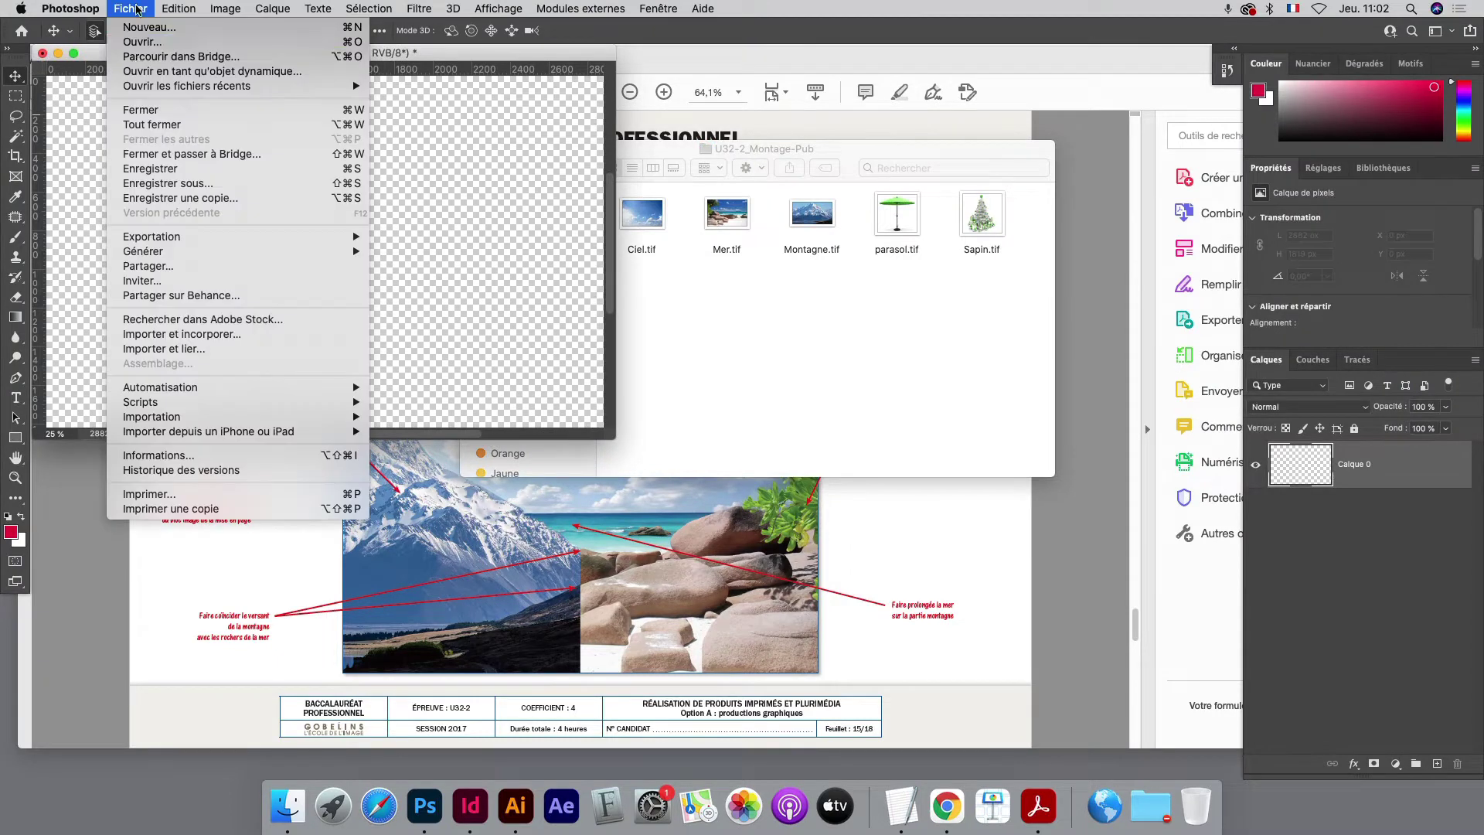
Place Ciel.tif from the U32-2_Montage-Pub folder as an embedded sky layer.
click(163, 336)
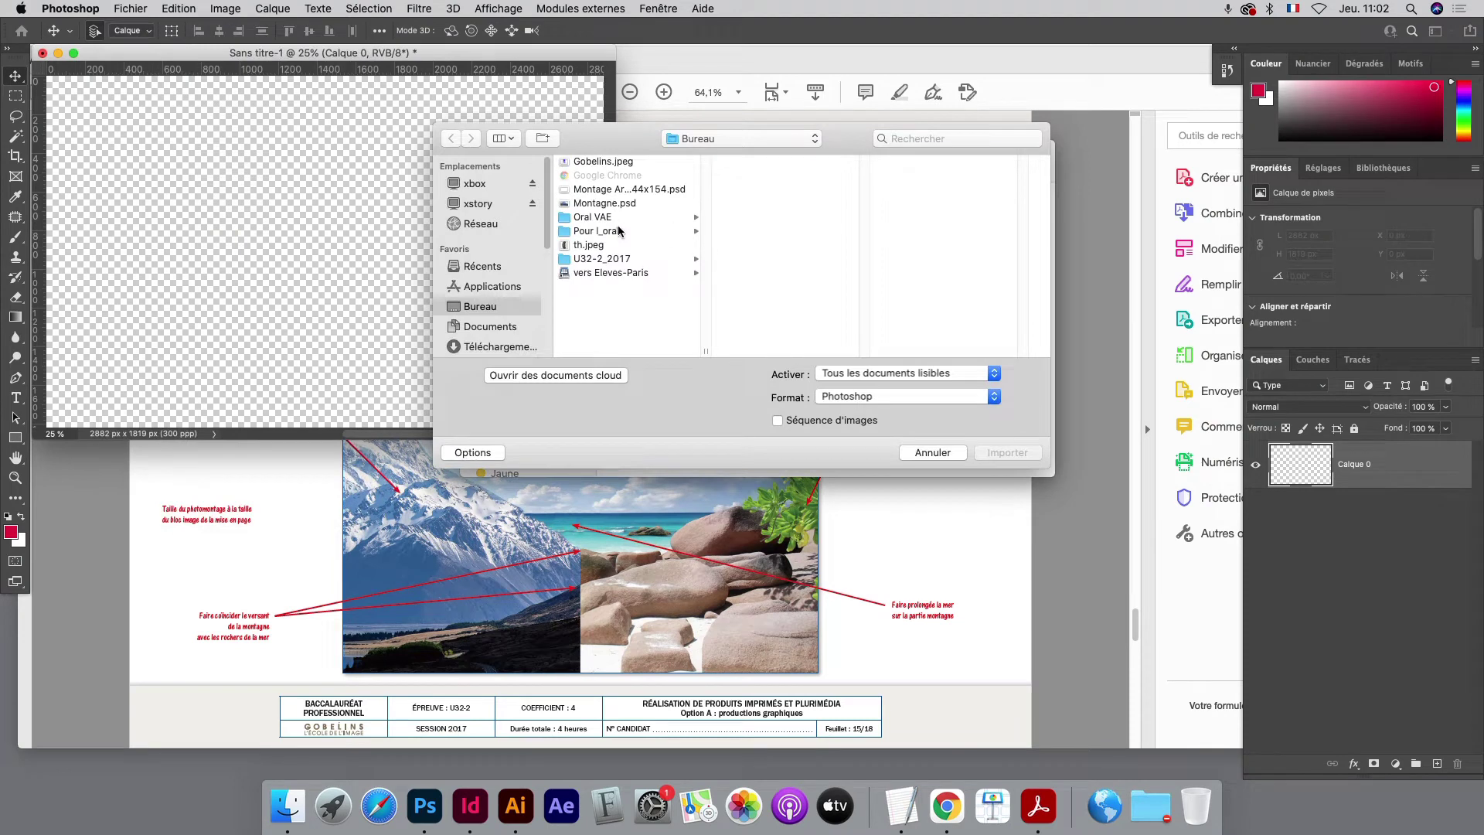
click(619, 261)
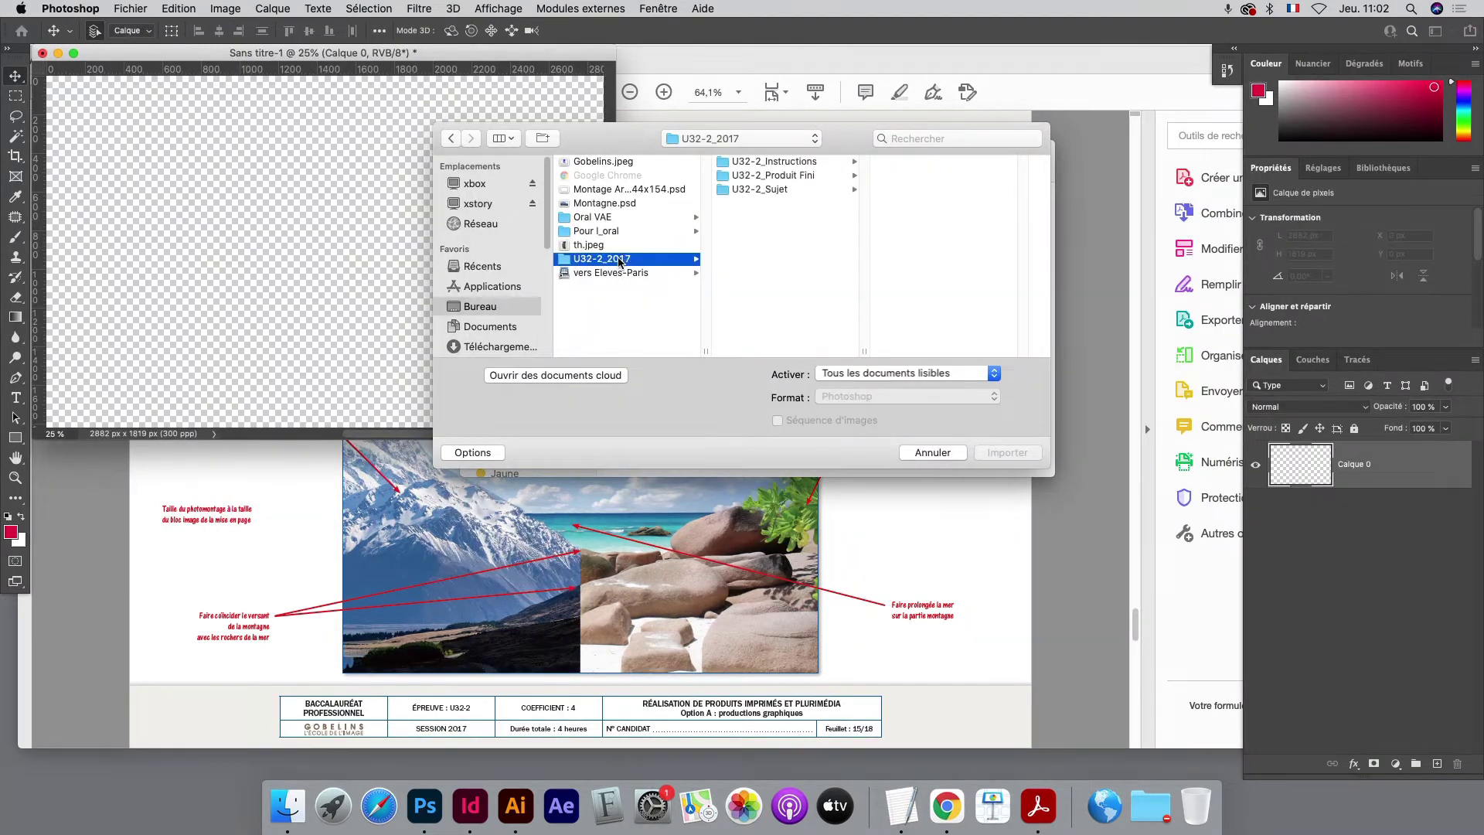
click(777, 162)
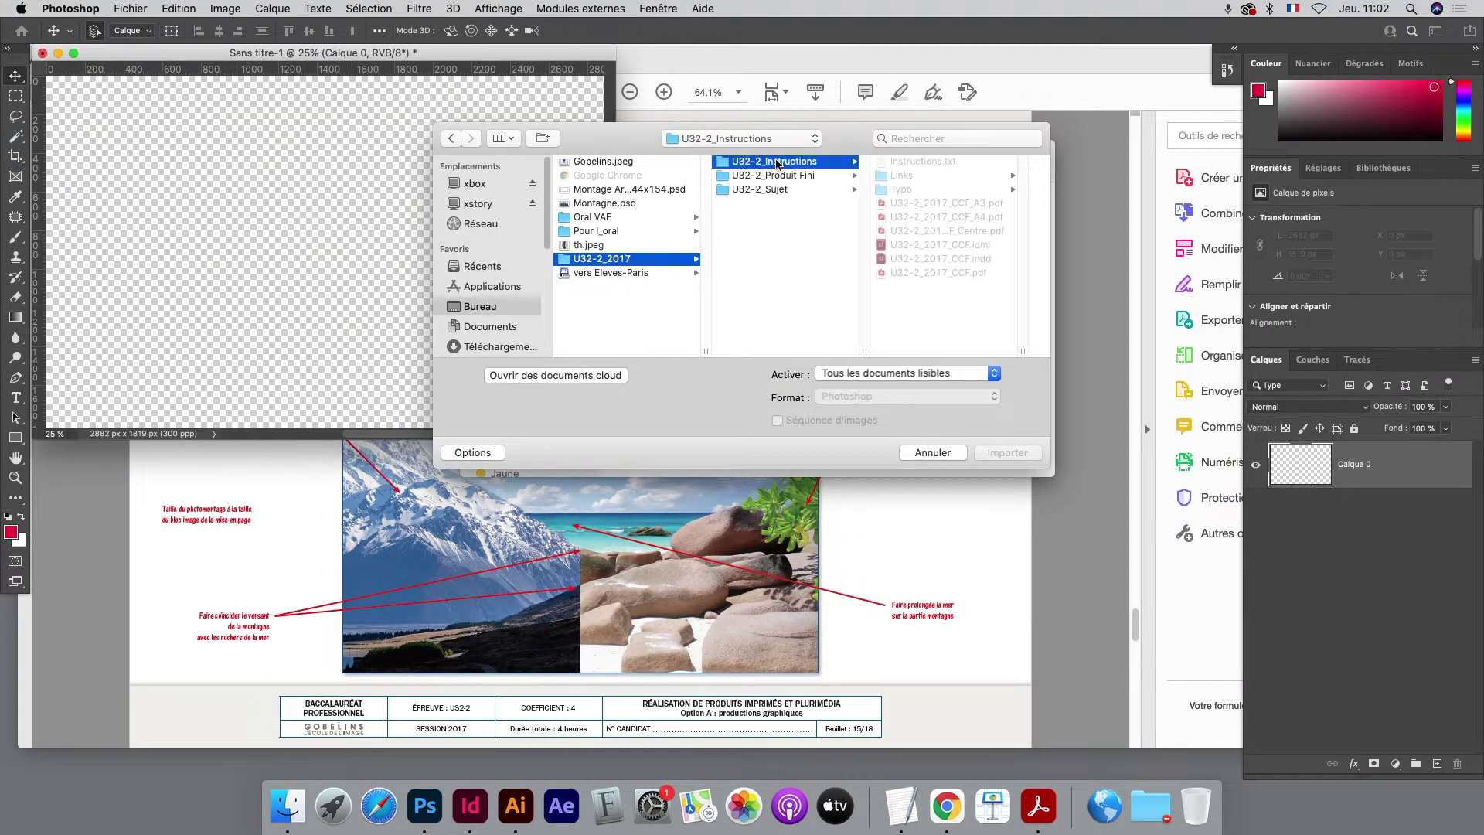
click(776, 175)
click(771, 190)
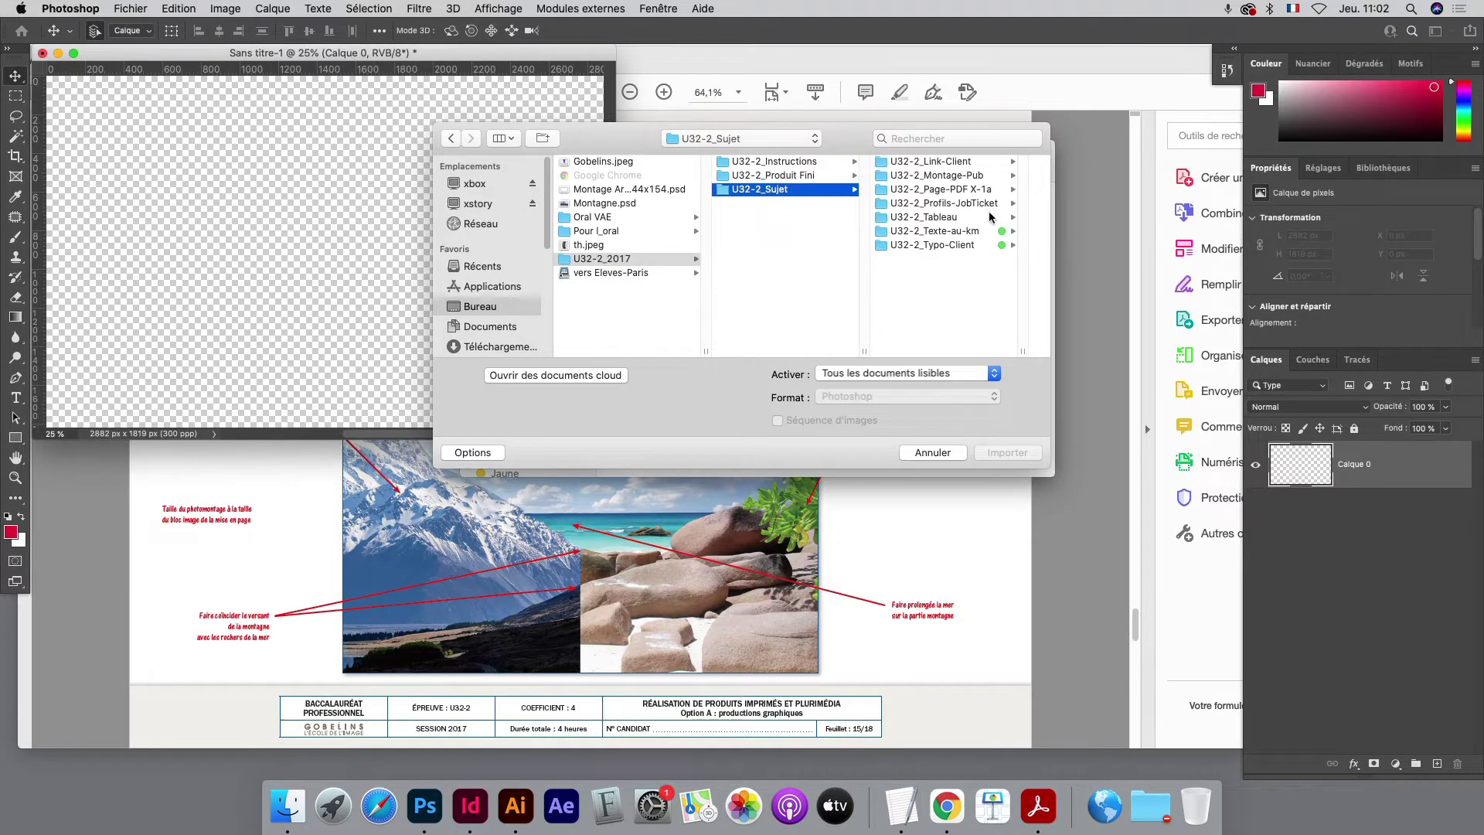
click(941, 177)
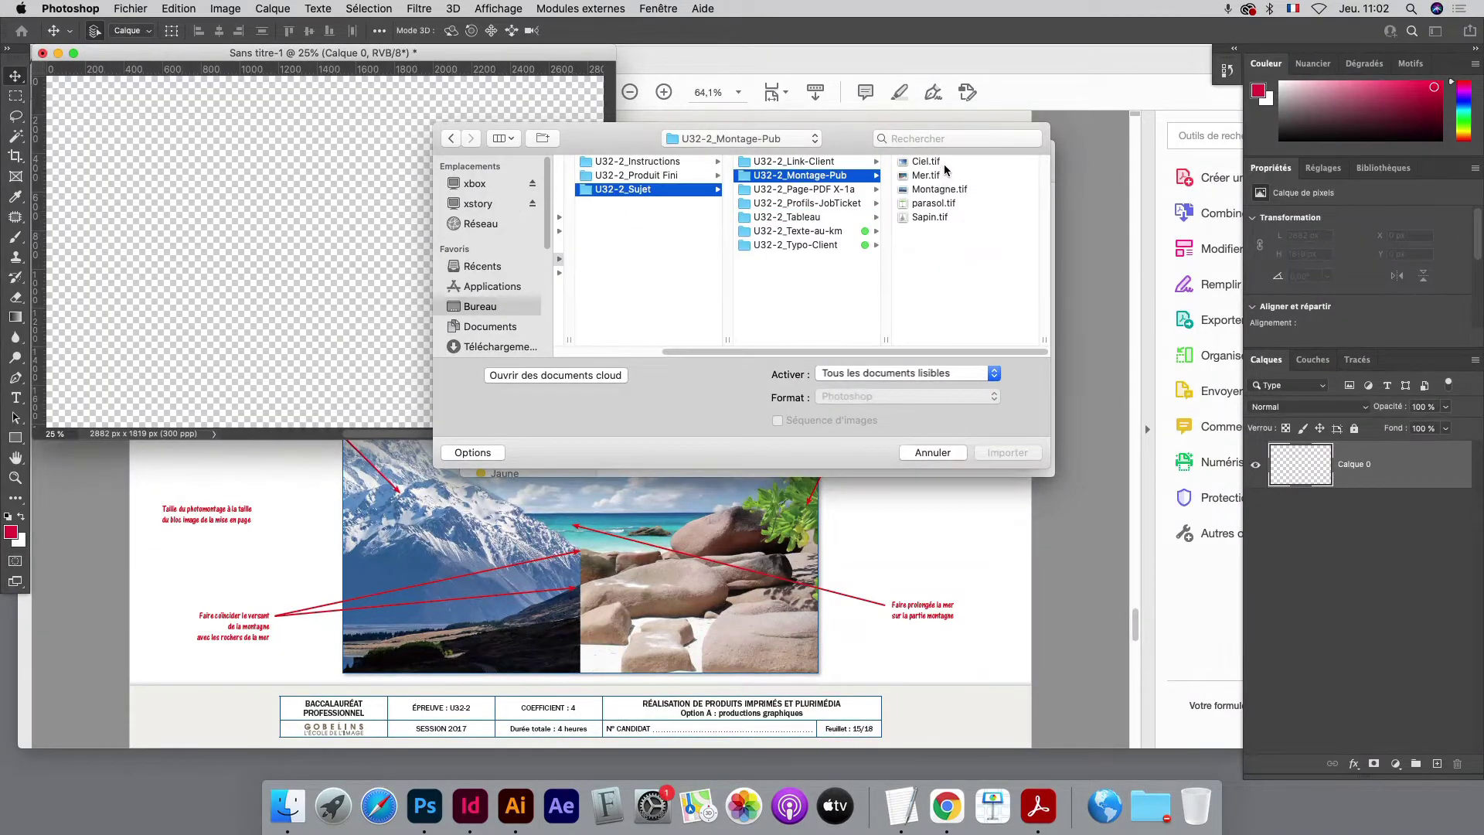
click(927, 162)
click(1007, 452)
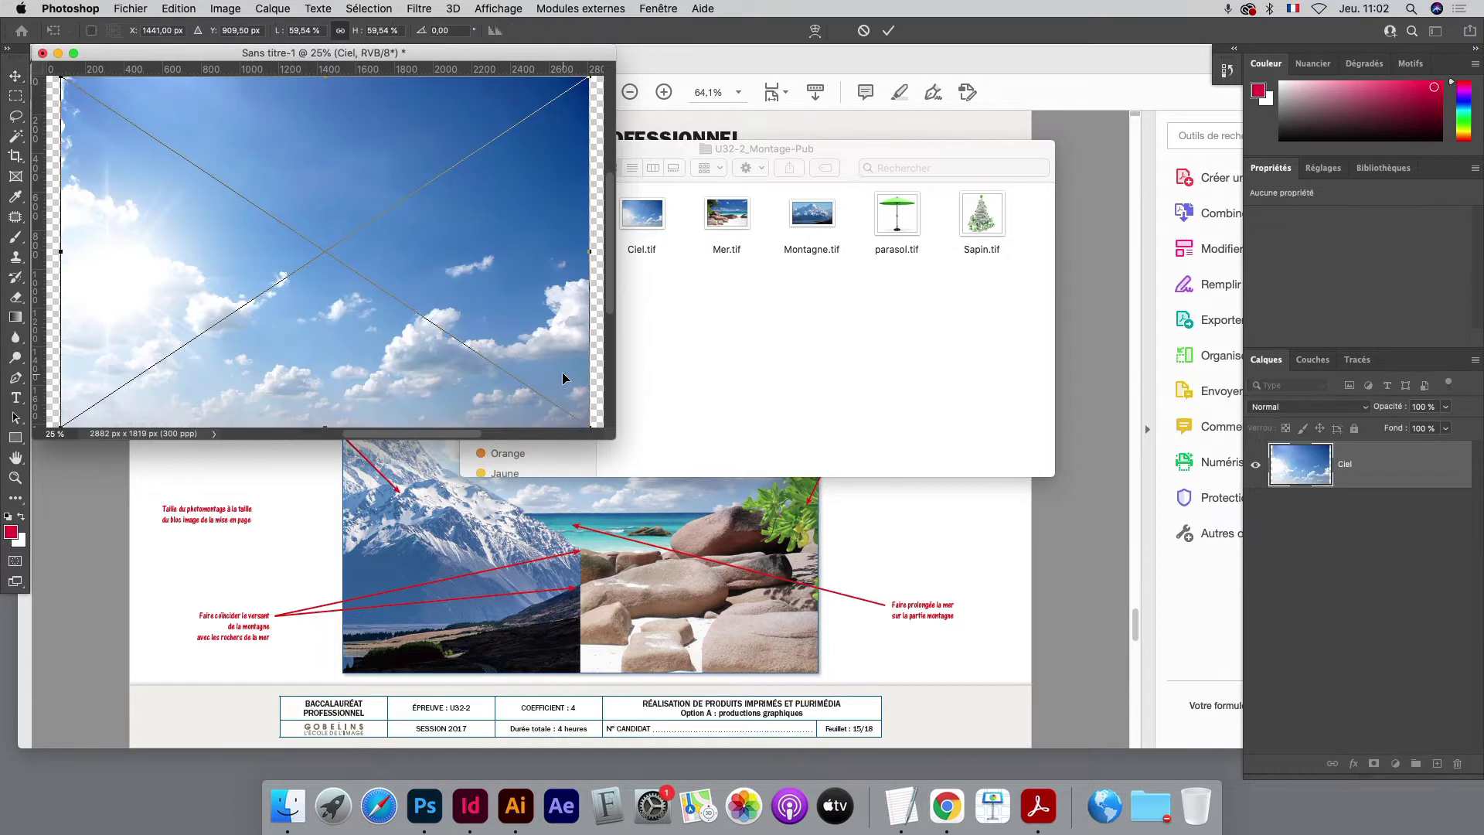
key(Return)
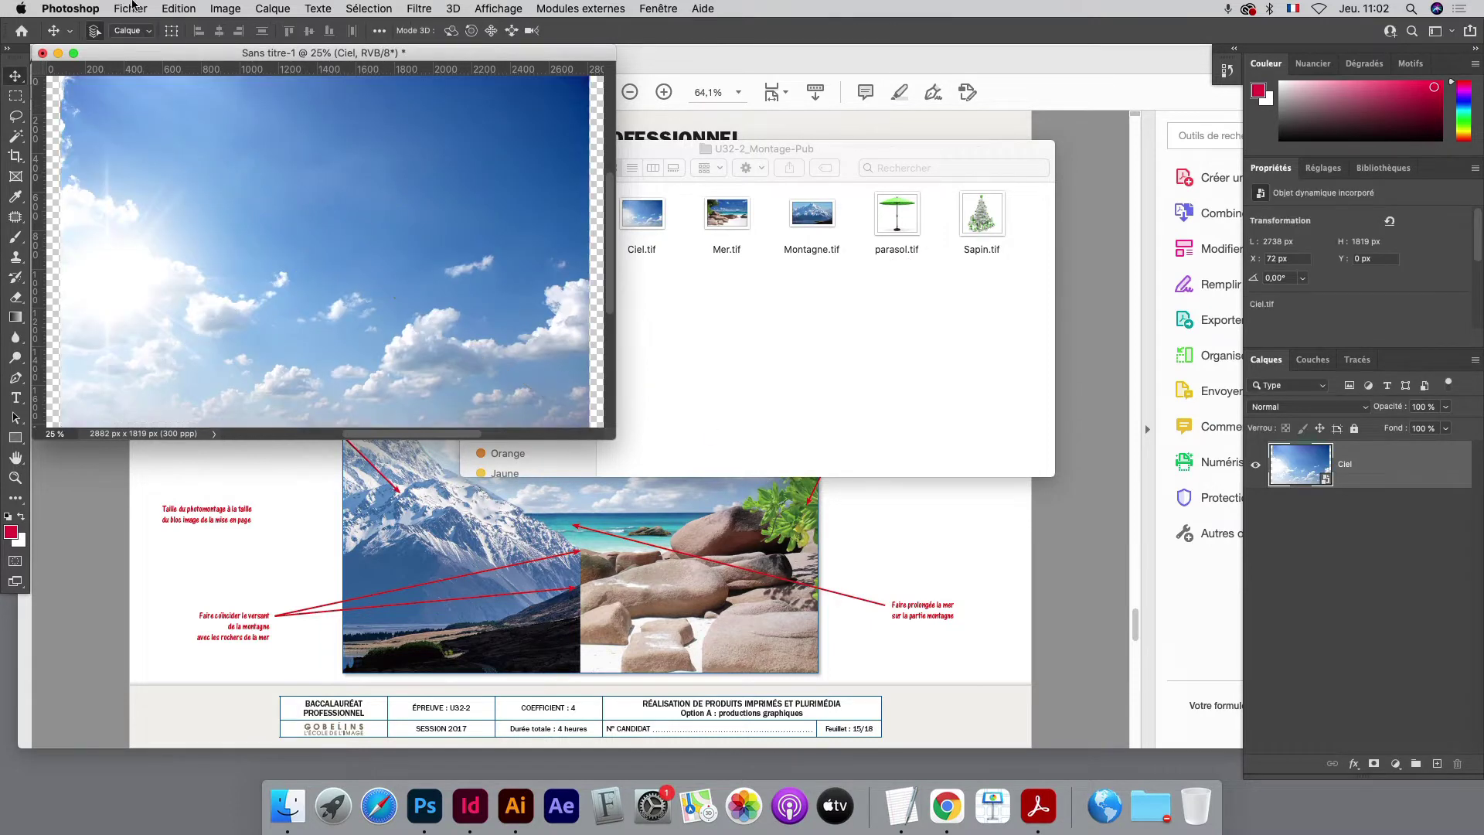
Place Montagne.tif as an embedded mountain layer above Ciel.
click(131, 9)
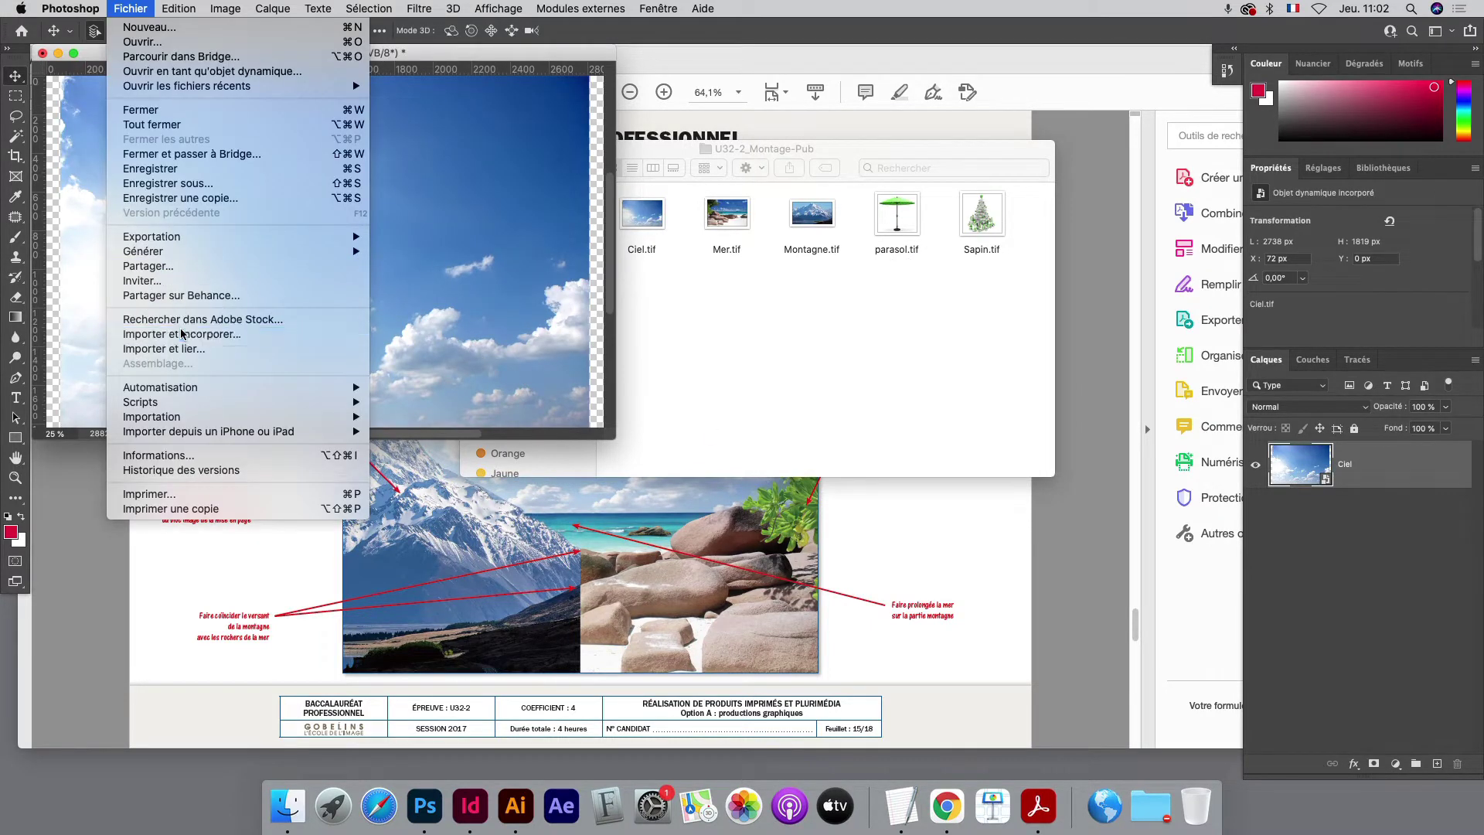
click(179, 334)
double_click(600, 186)
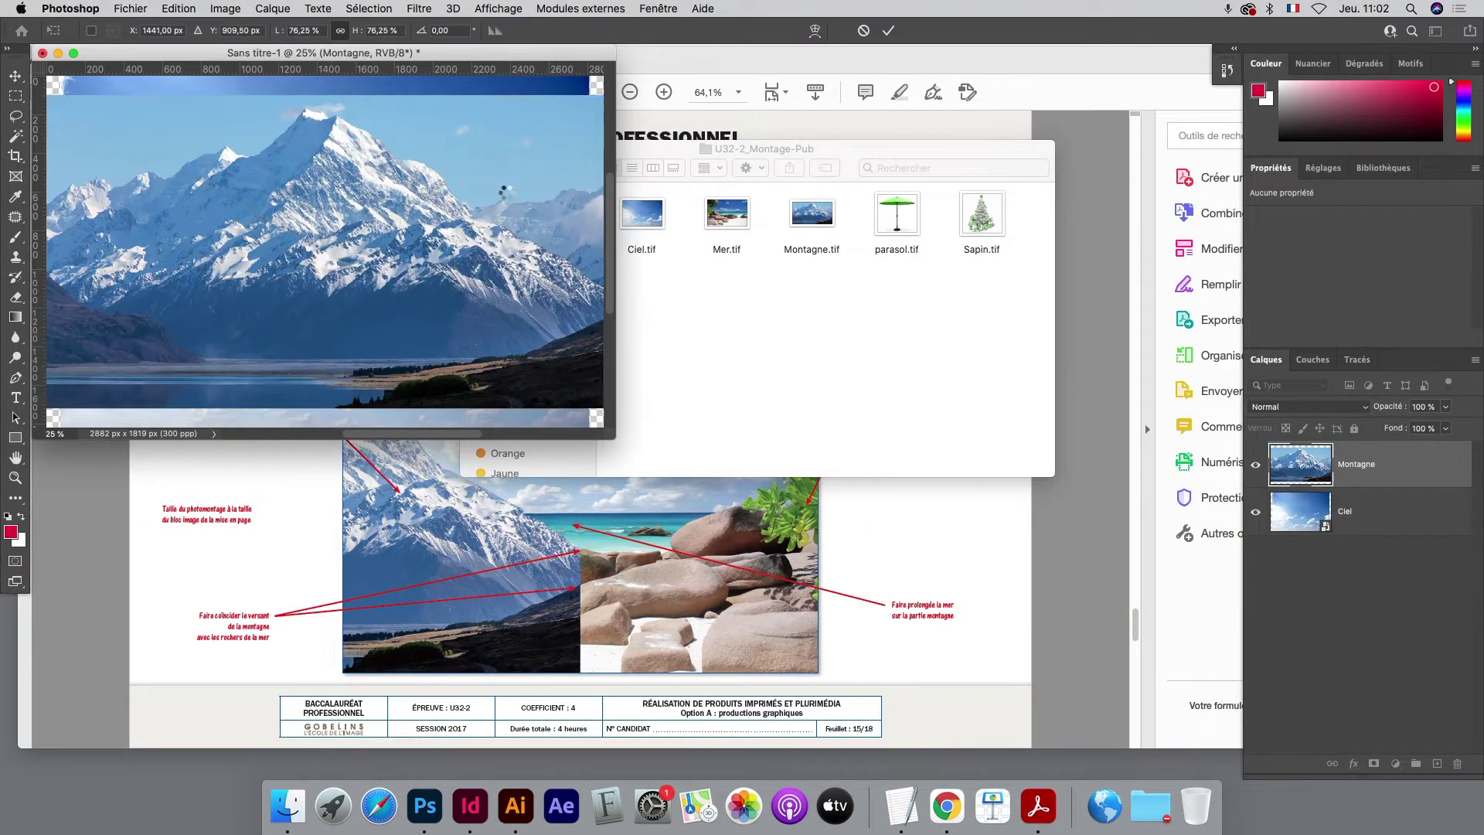
key(Return)
Place Mer.tif as the top sea layer and enlarge the document window.
click(130, 8)
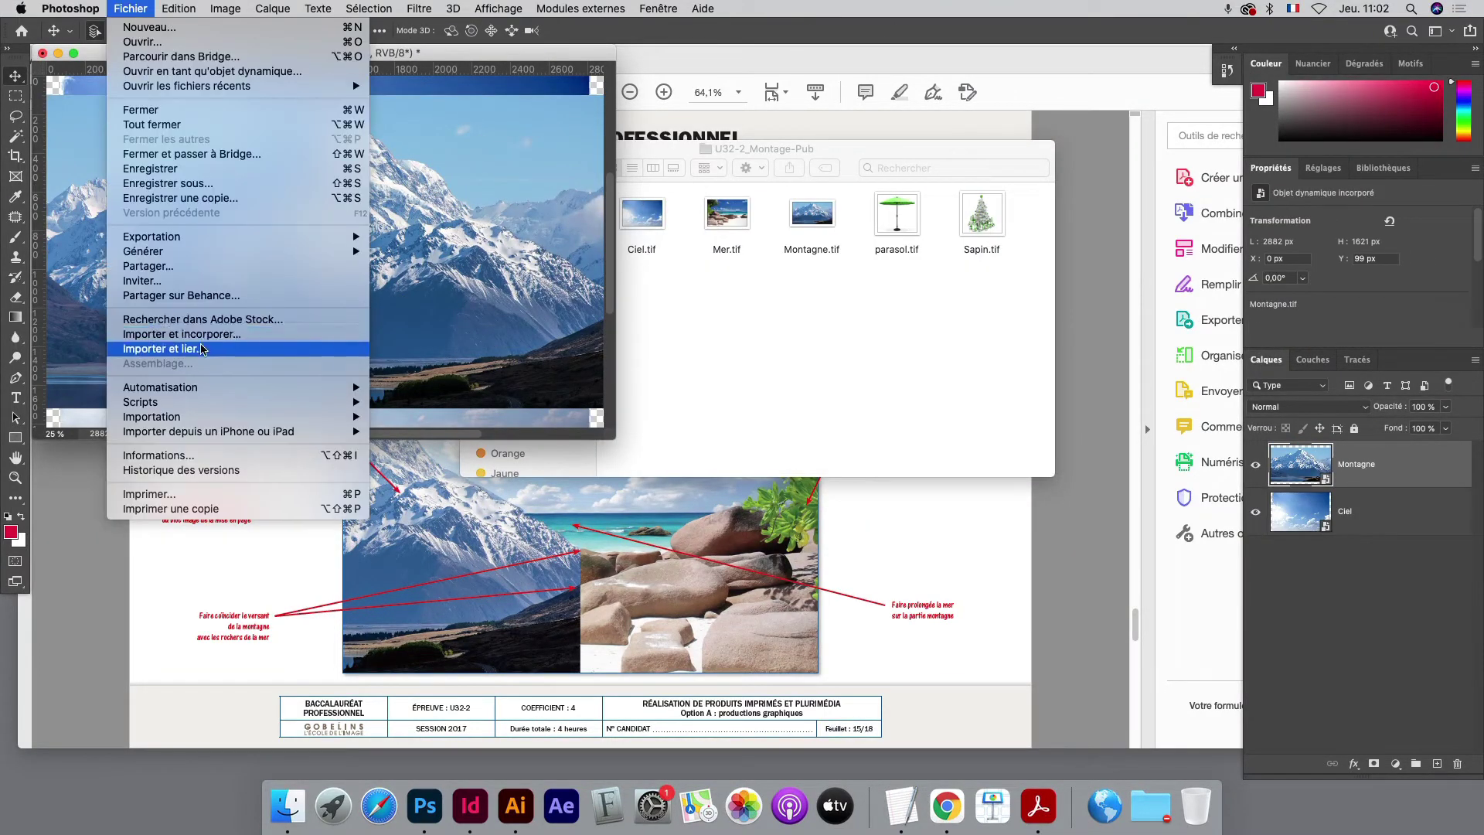
click(197, 334)
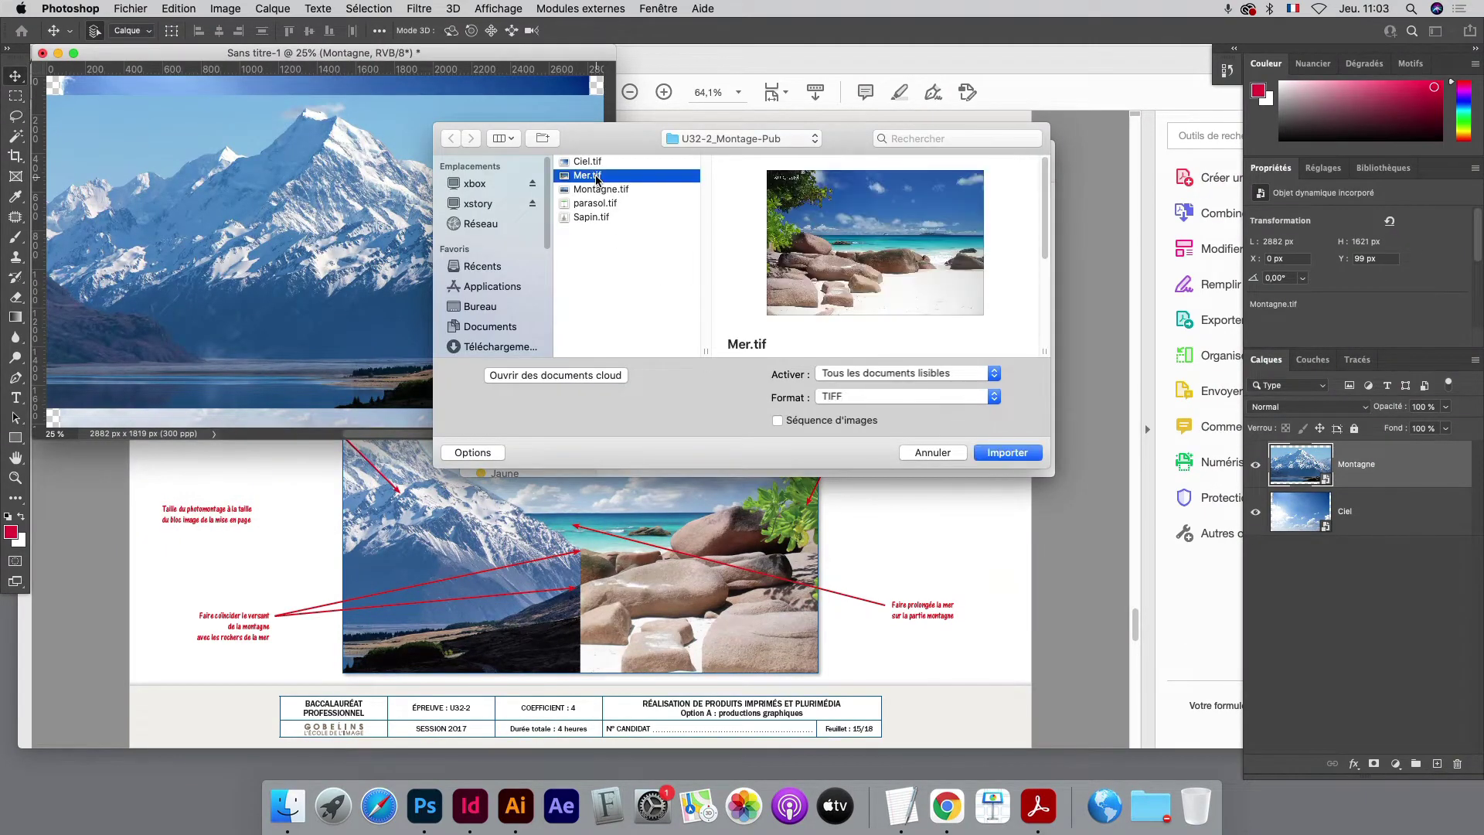
double_click(587, 175)
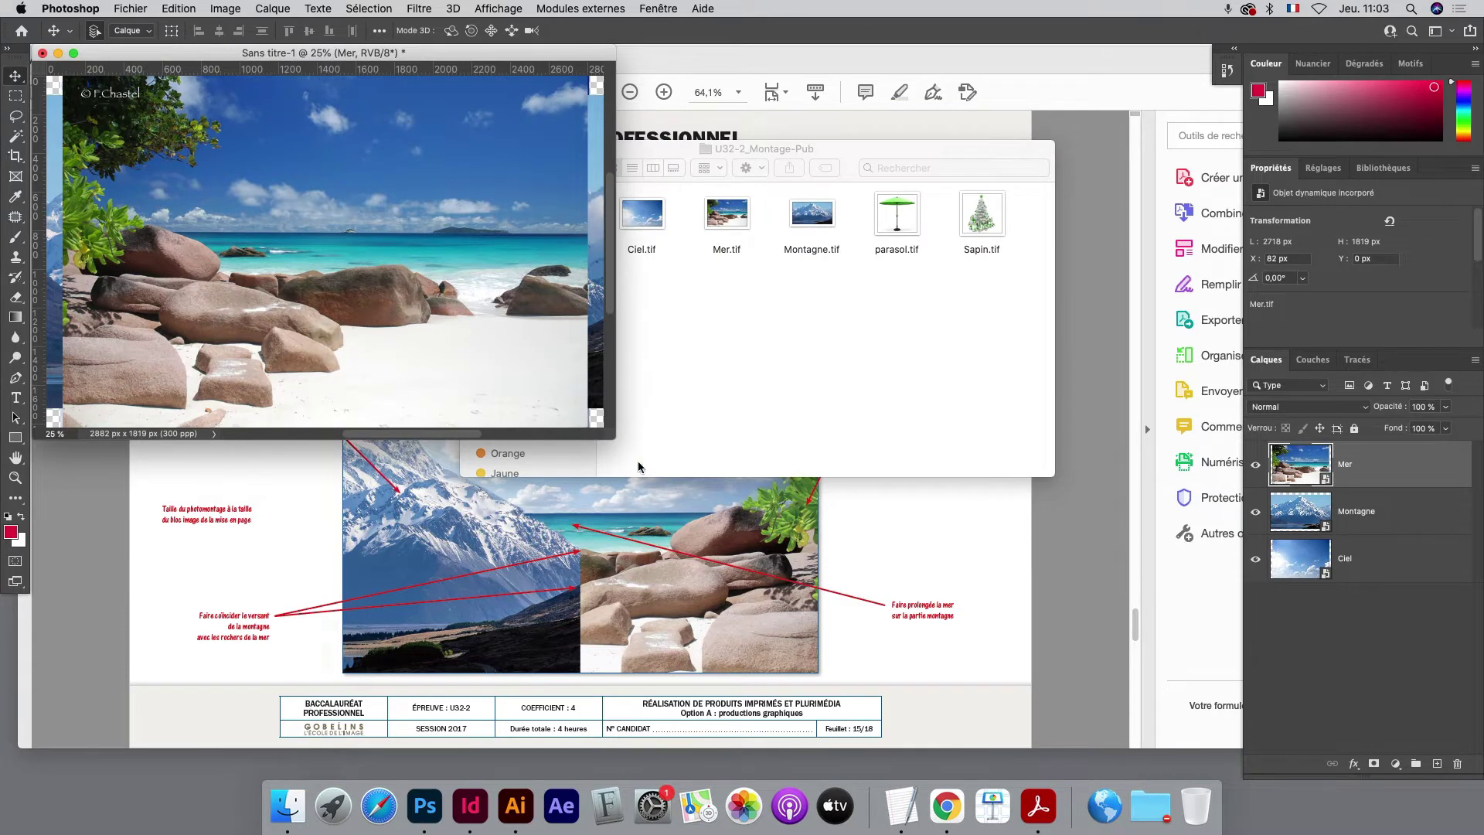
drag(609, 434, 950, 691)
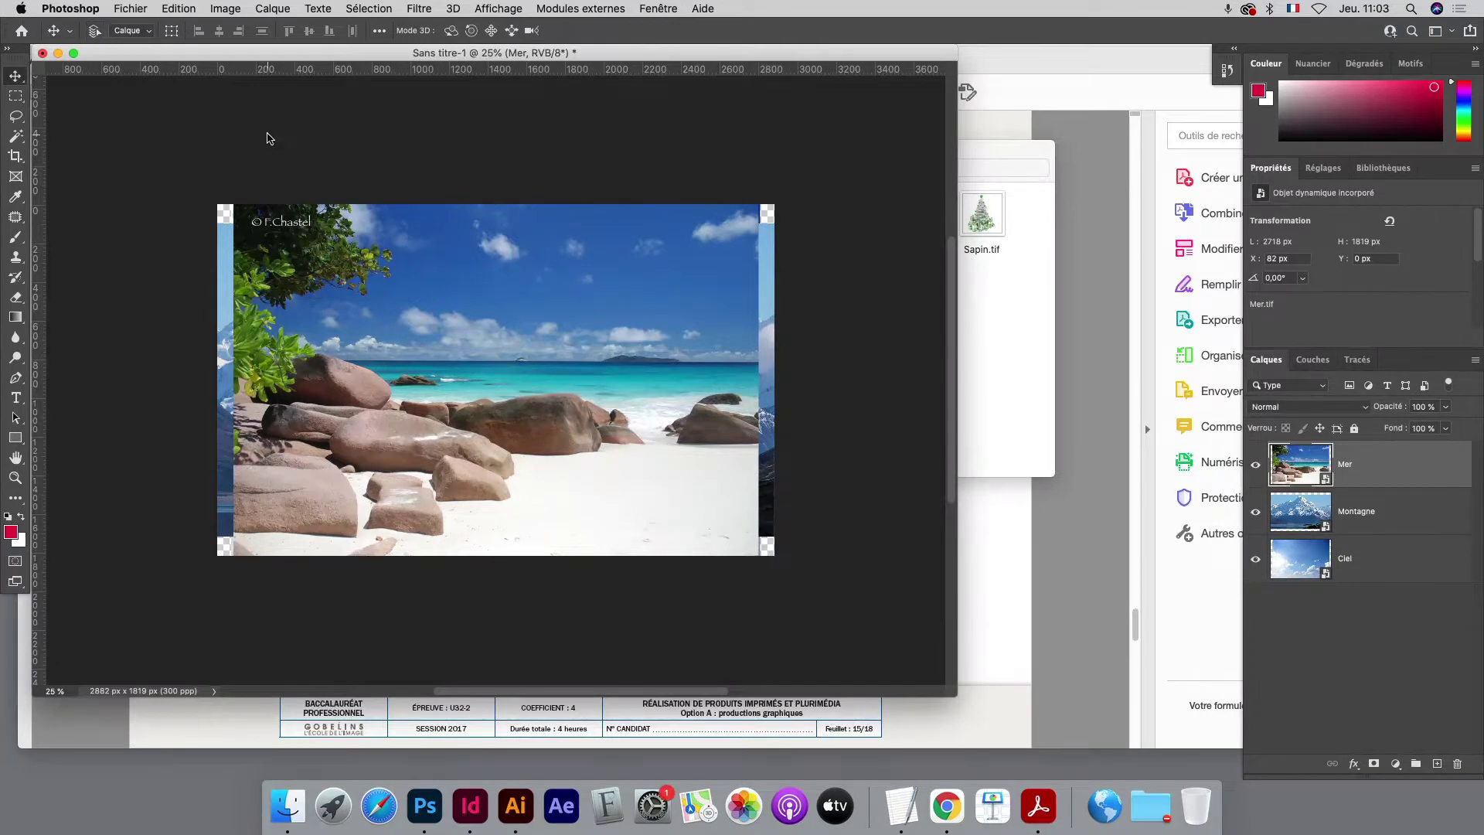
Save the montage to the desktop as the Photoshop file 'Montage Arnaud.psd'.
key(super+s)
key(super+shift+d)
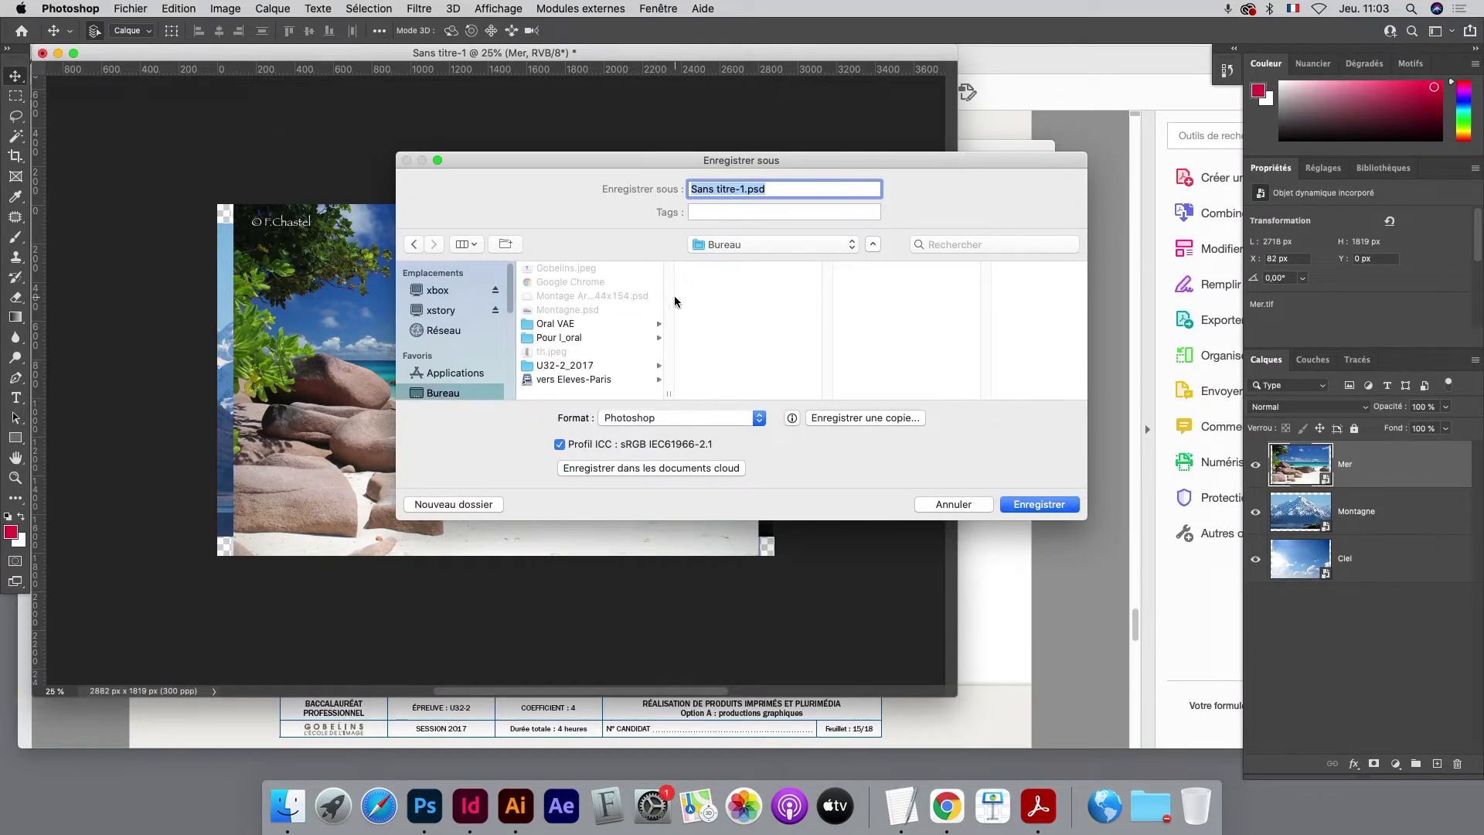
text(Motage AR)
key(BackSpace)
text(rnaud)
key(super+a)
click(704, 188)
text(n)
key(Return)
key(Return)
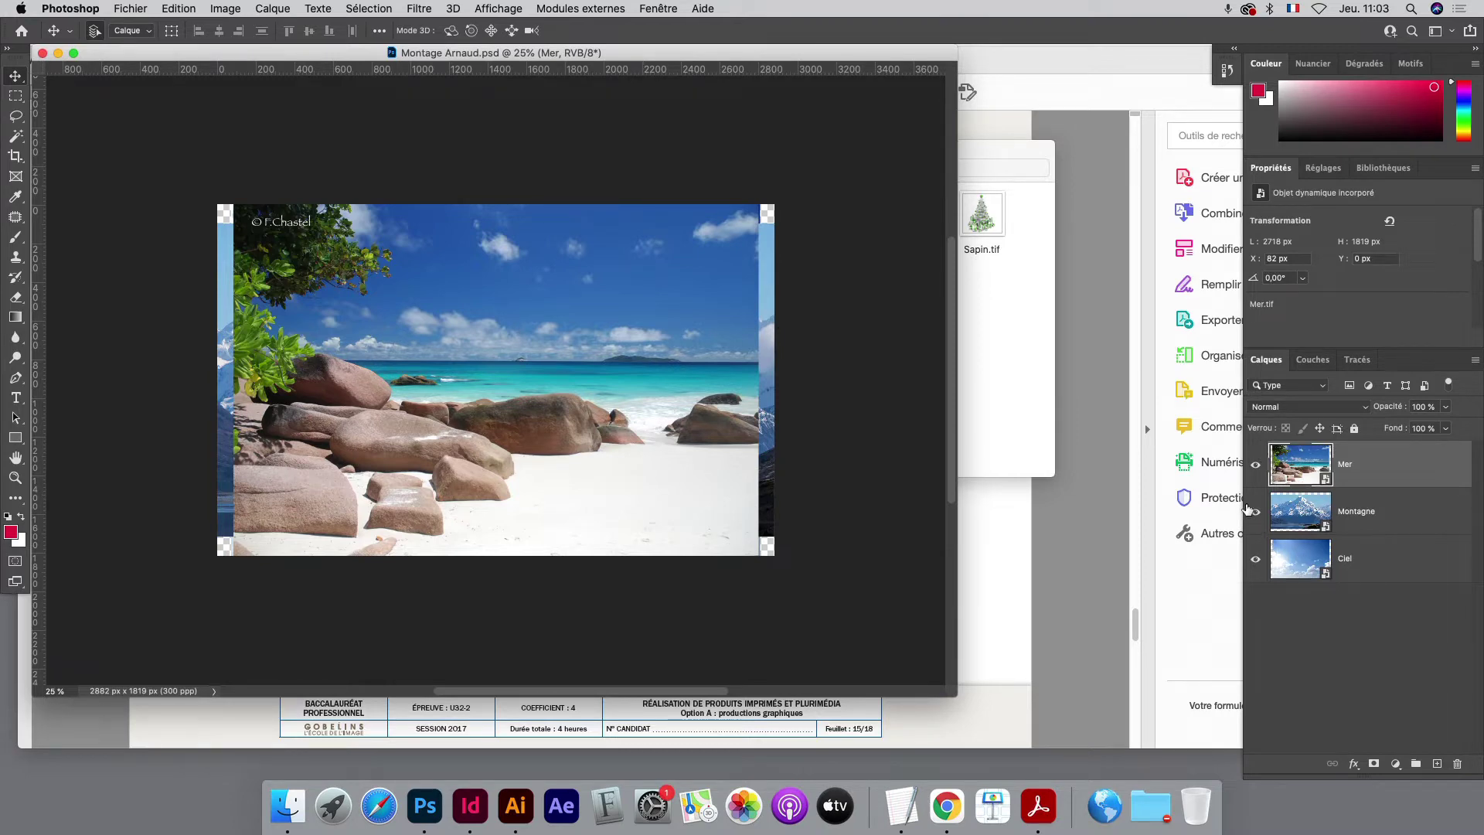
Hide Mer and Ciel, then open Montagne.tif, the mountain smart object's source, zoomed out in its own window.
click(1255, 464)
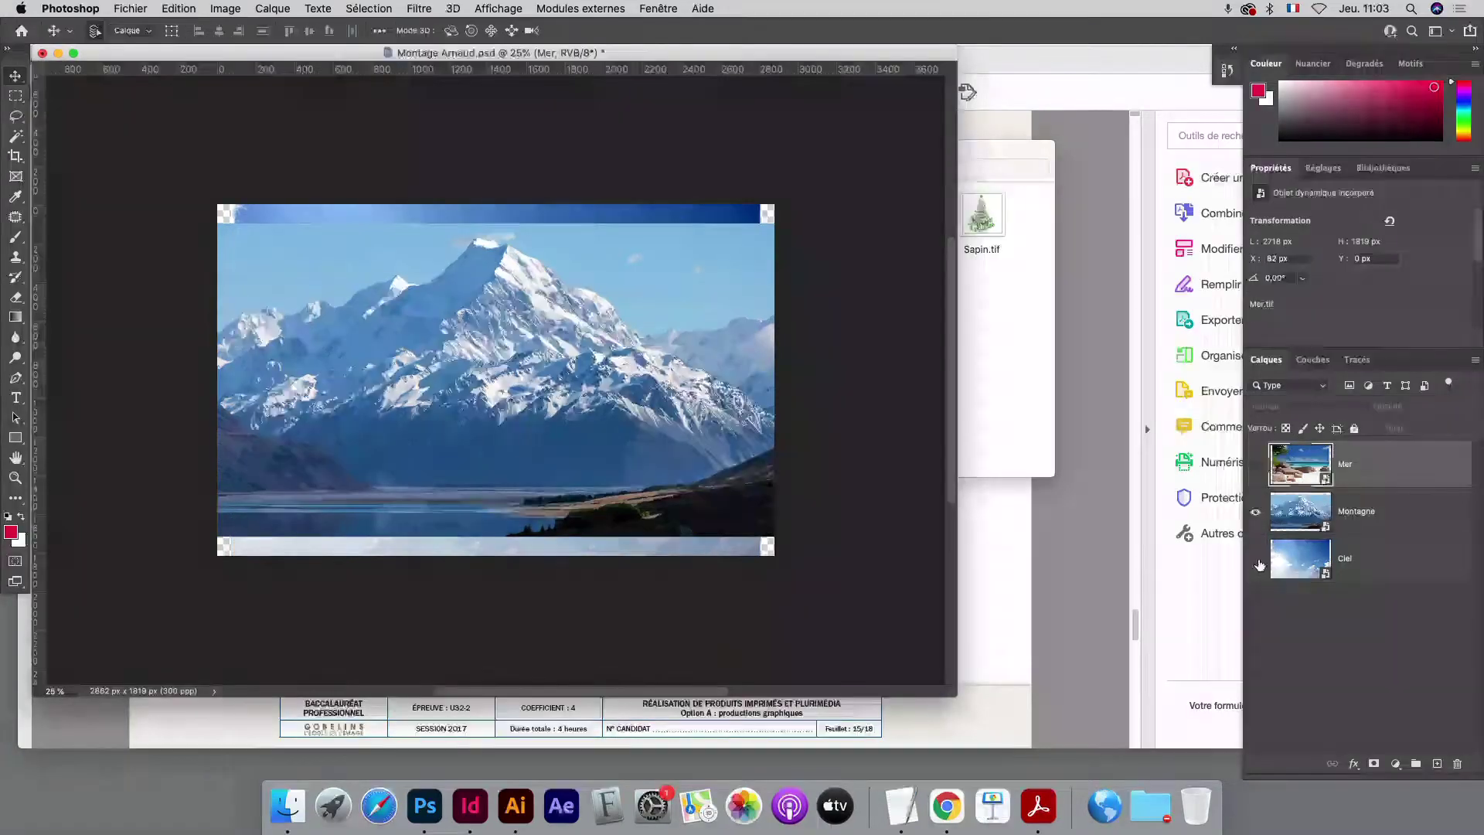
click(1255, 558)
double_click(1311, 508)
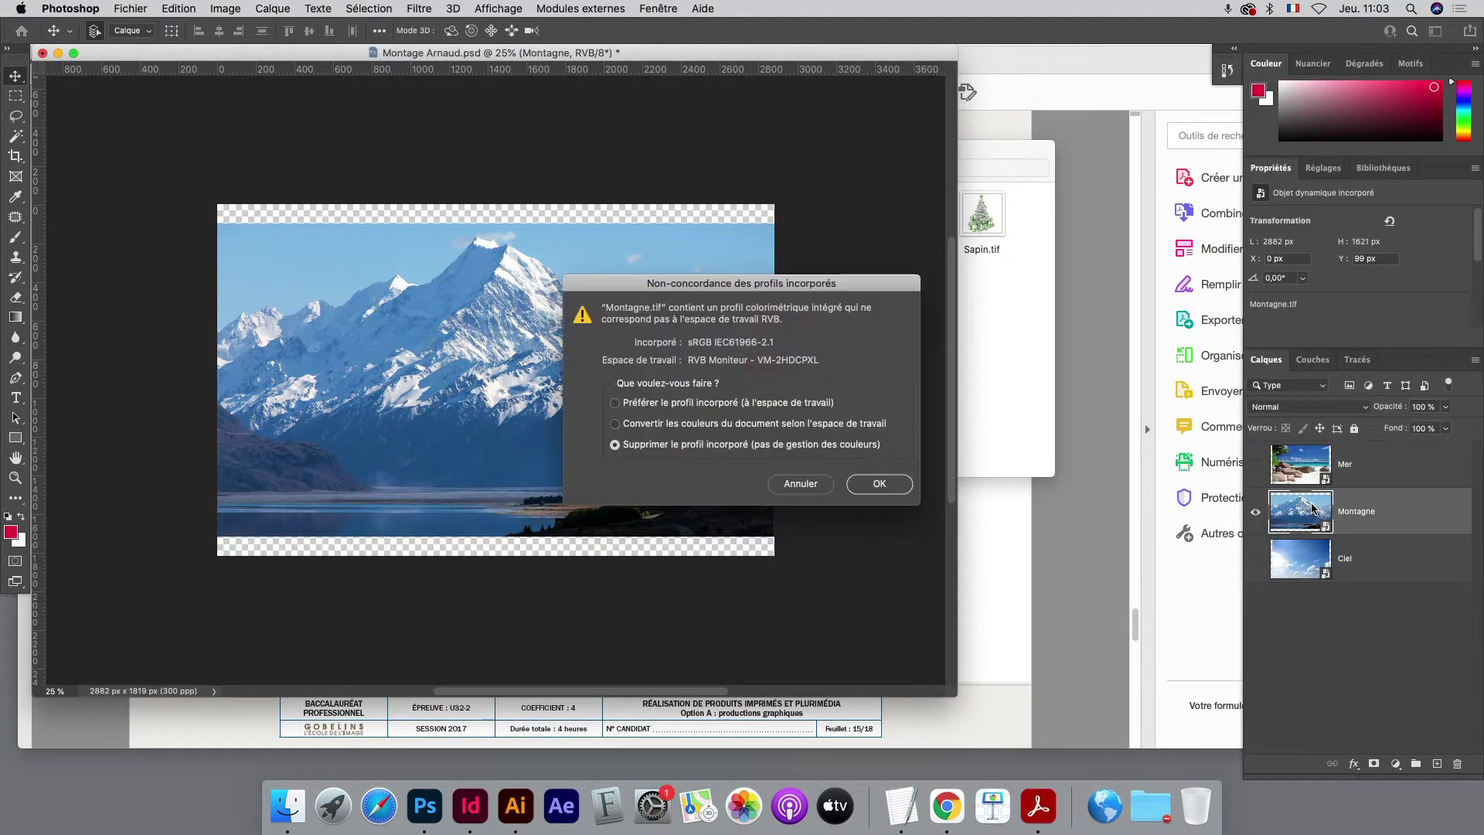
click(864, 487)
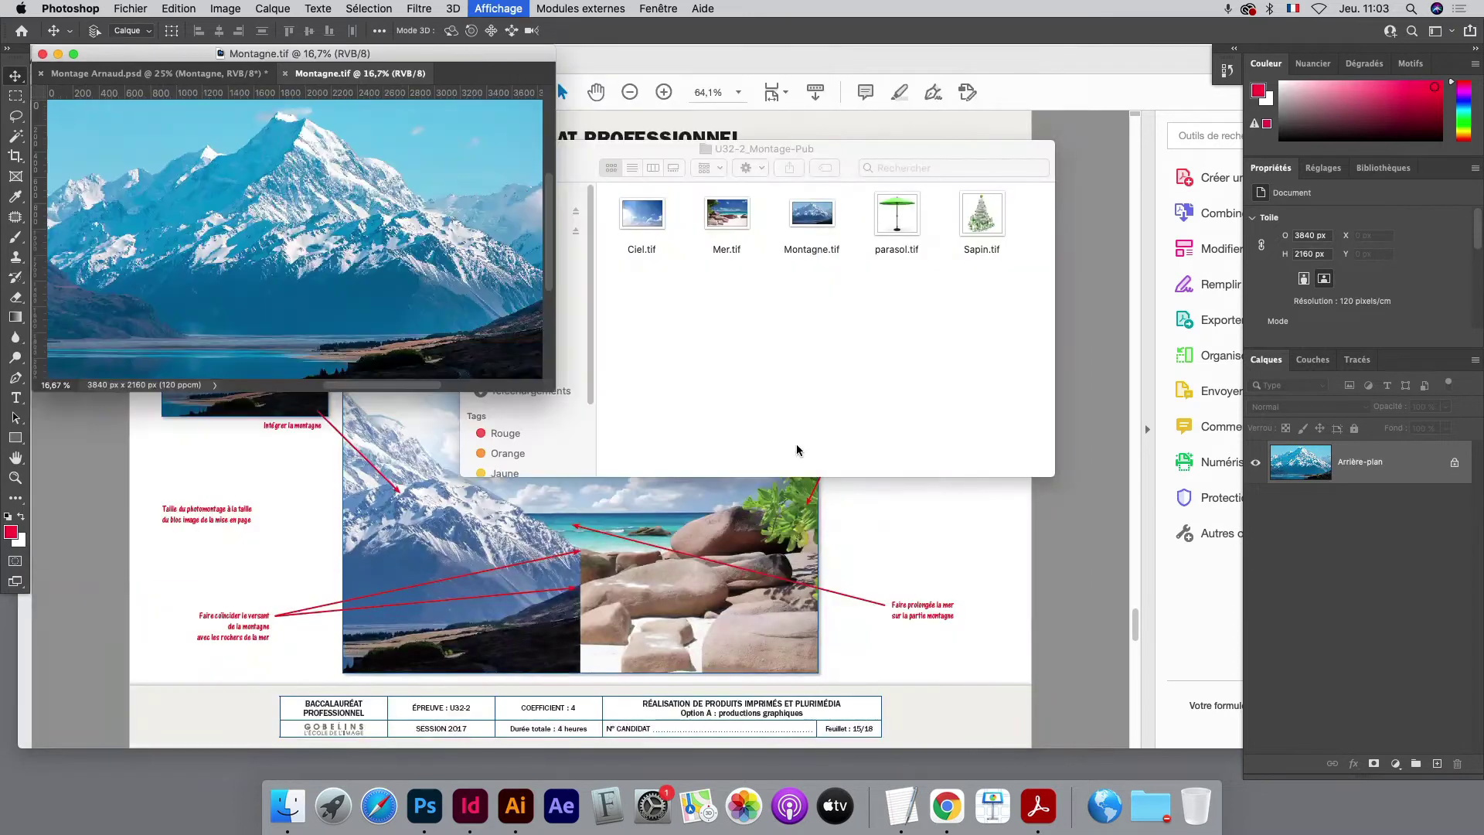
key(super+minus)
drag(551, 384, 973, 690)
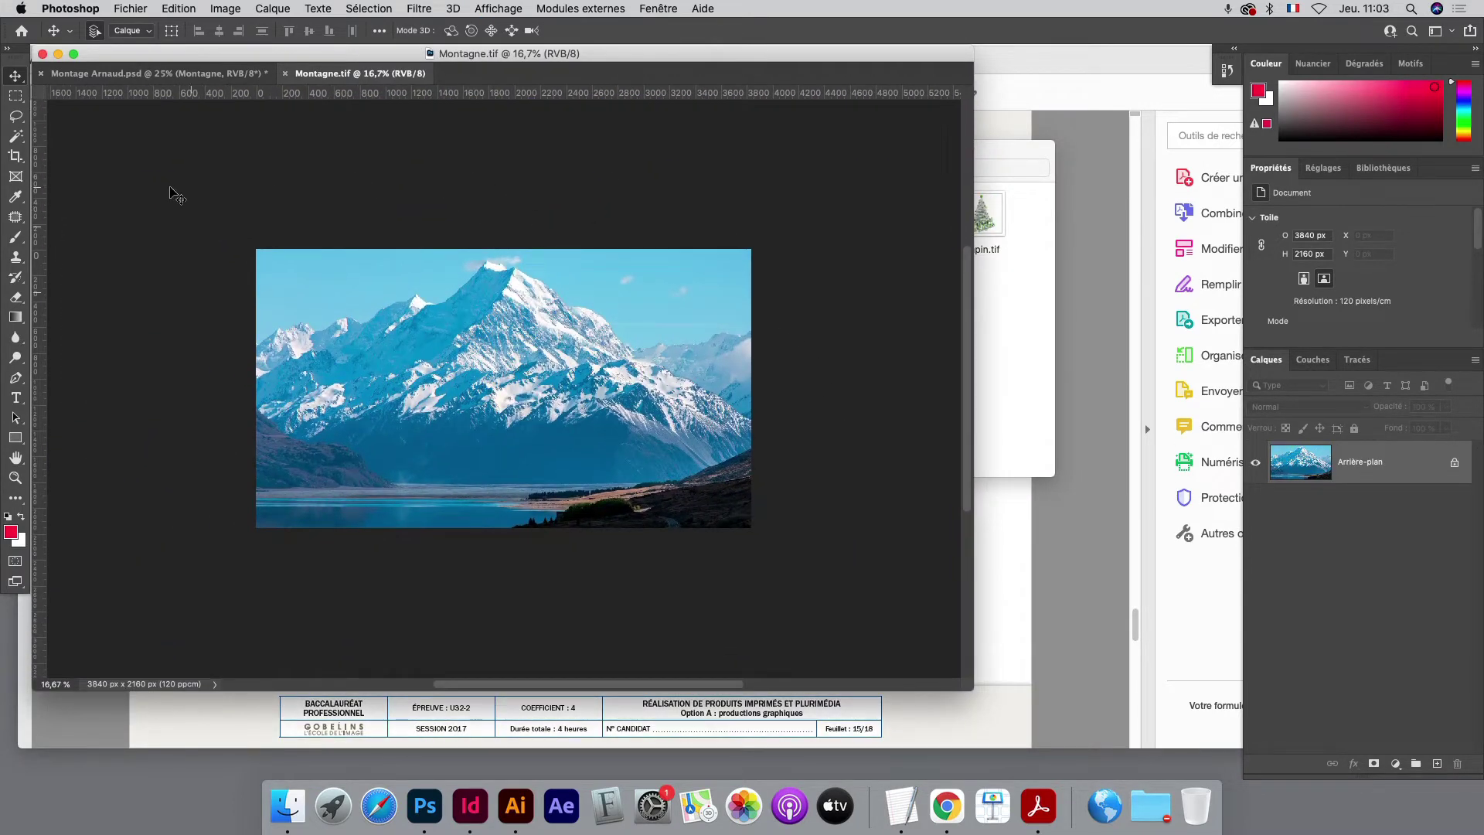
click(16, 96)
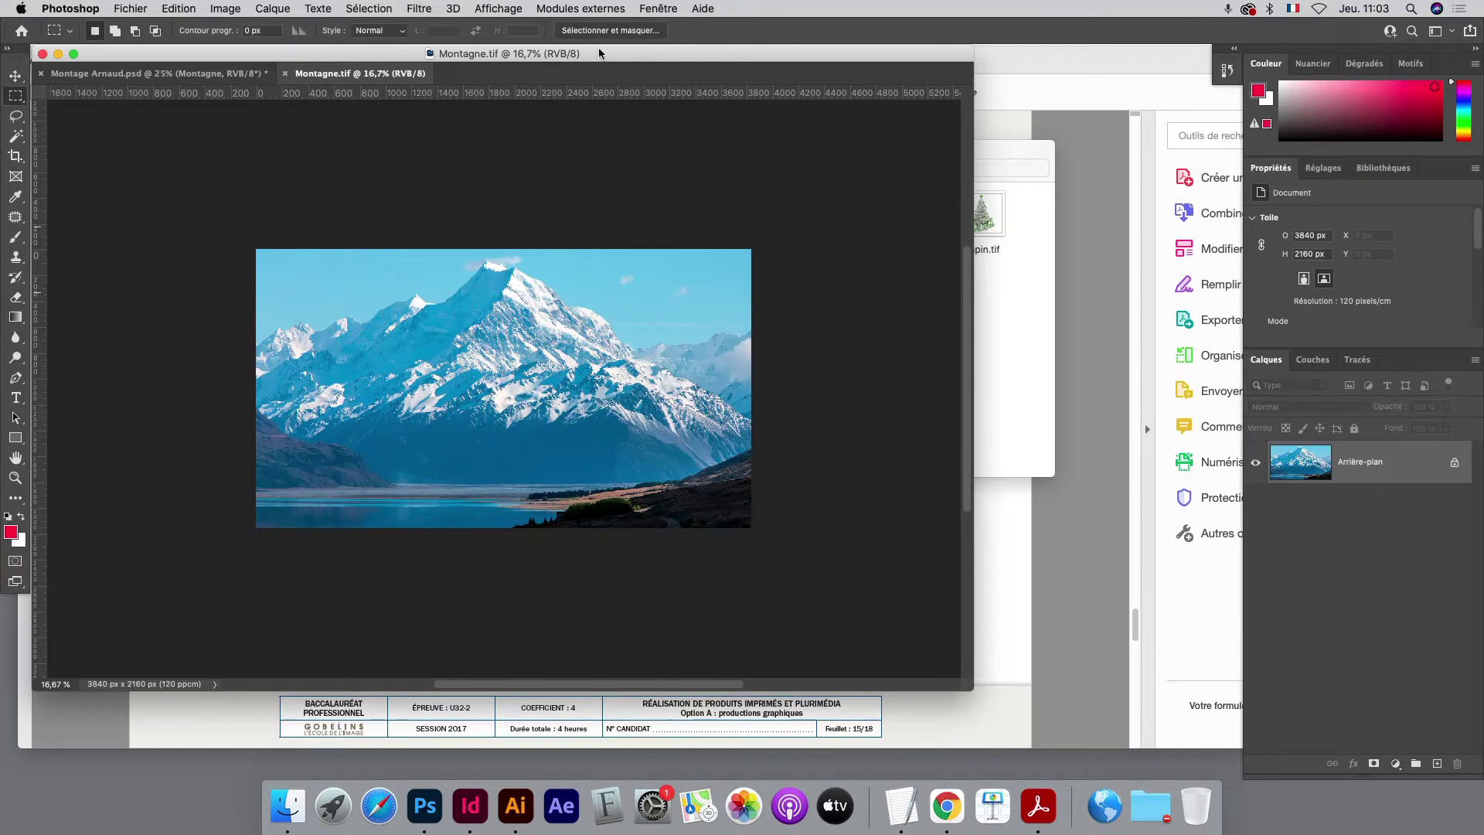
Mask out Montagne.tif's sky using Select Subject plus the lower slopes and lake, output as a layer mask.
click(610, 30)
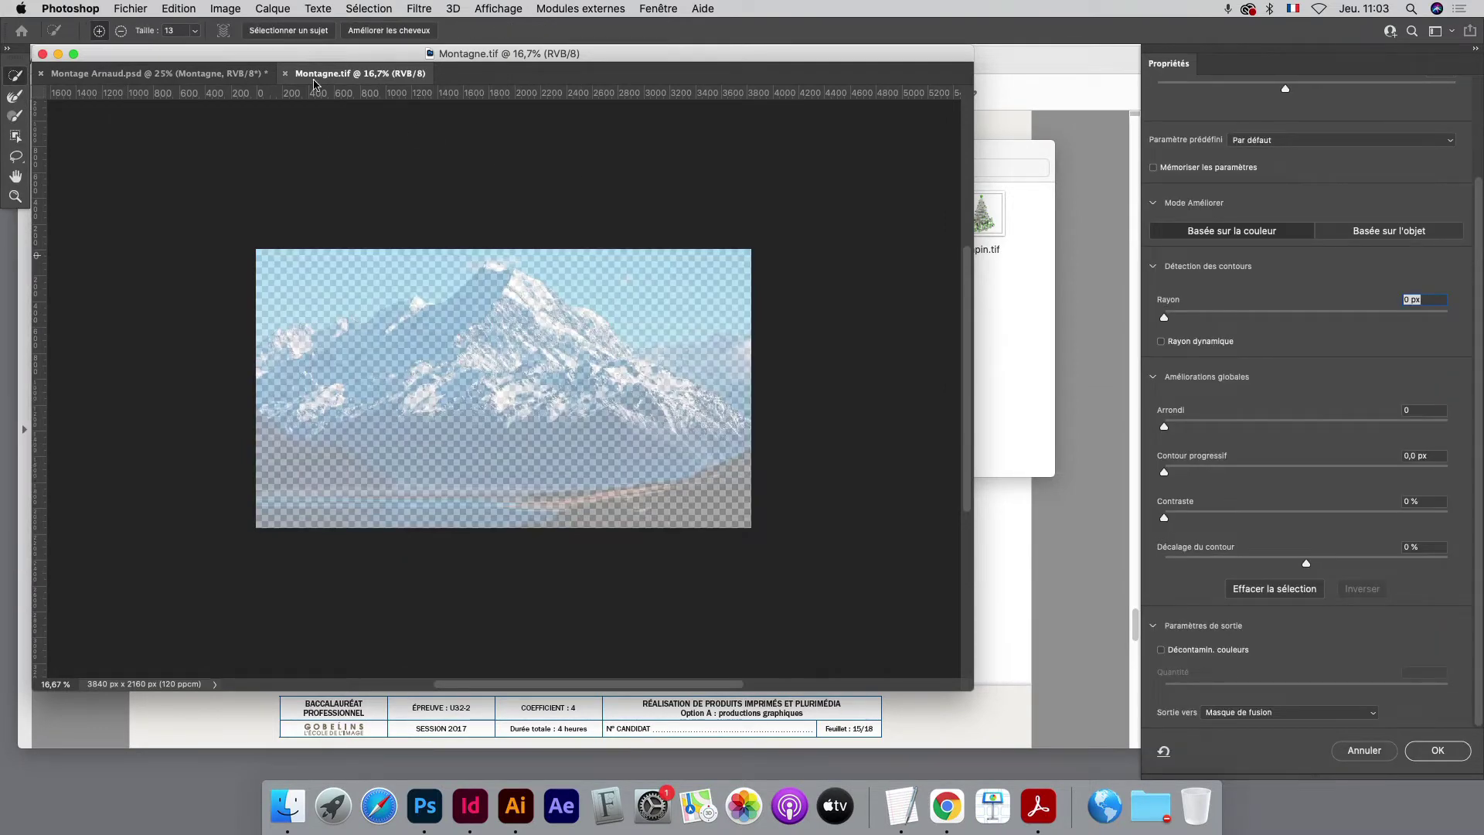
click(286, 32)
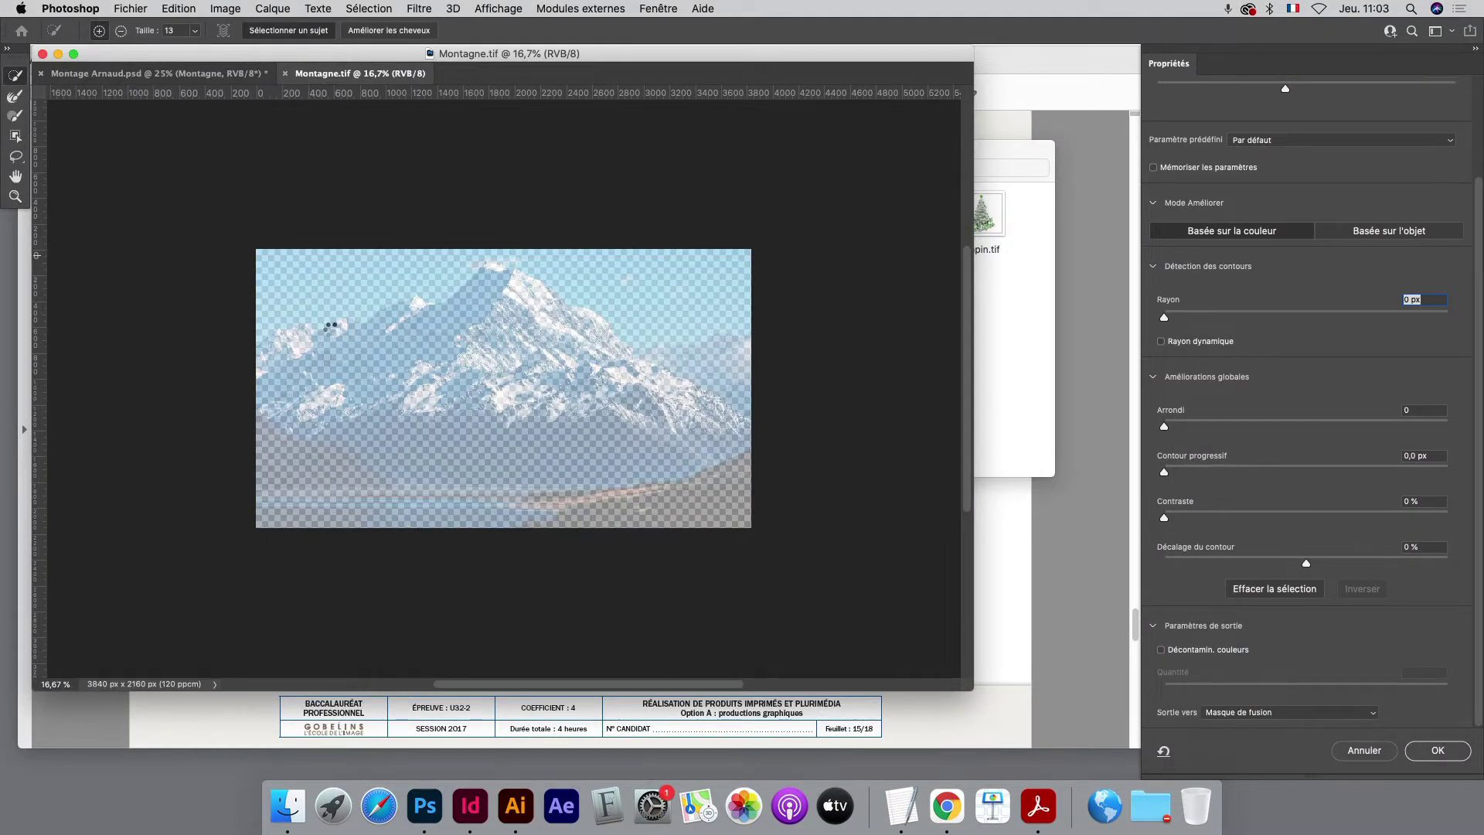
drag(337, 421, 726, 510)
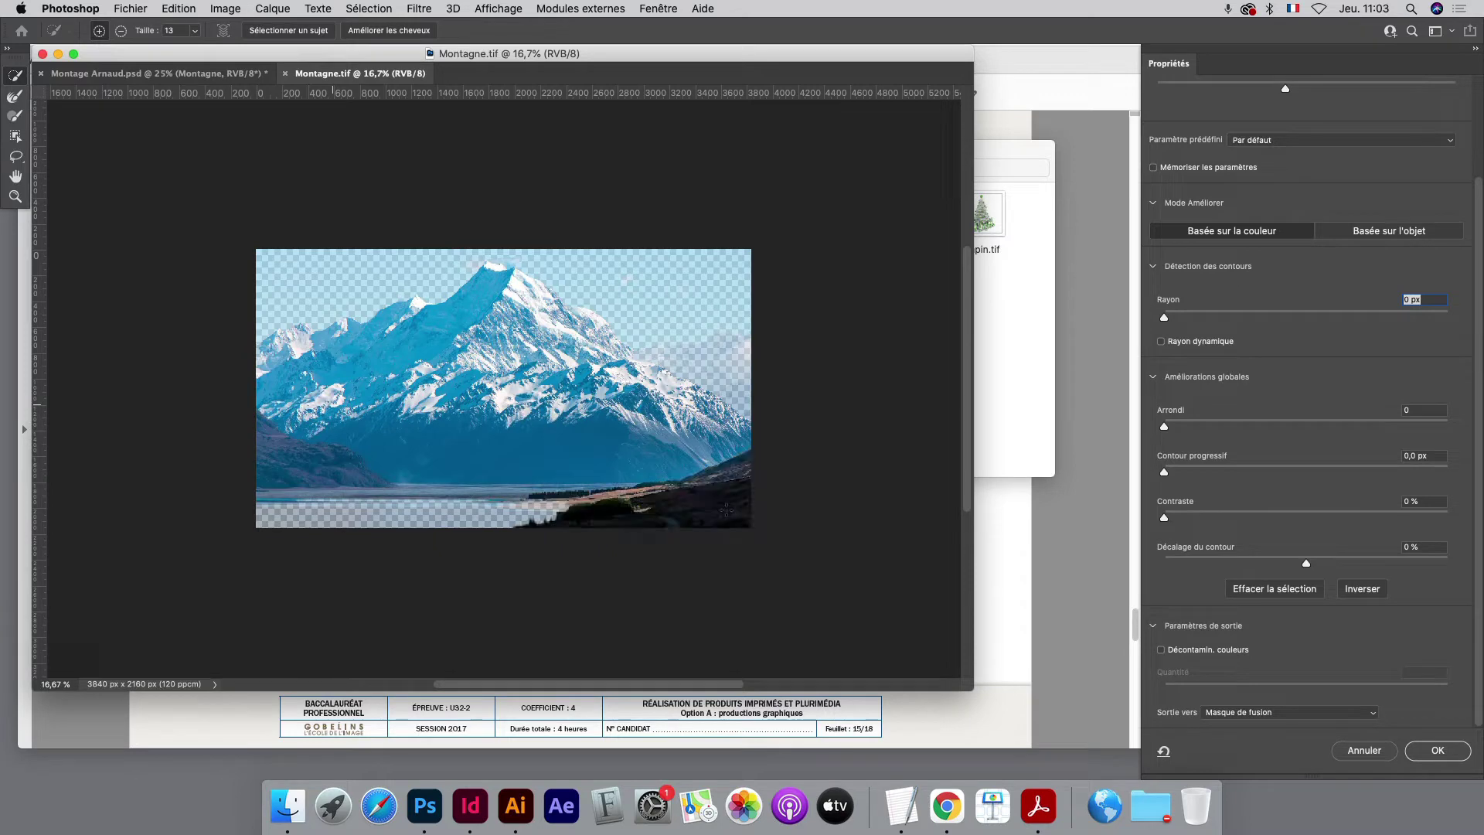
drag(364, 503, 321, 508)
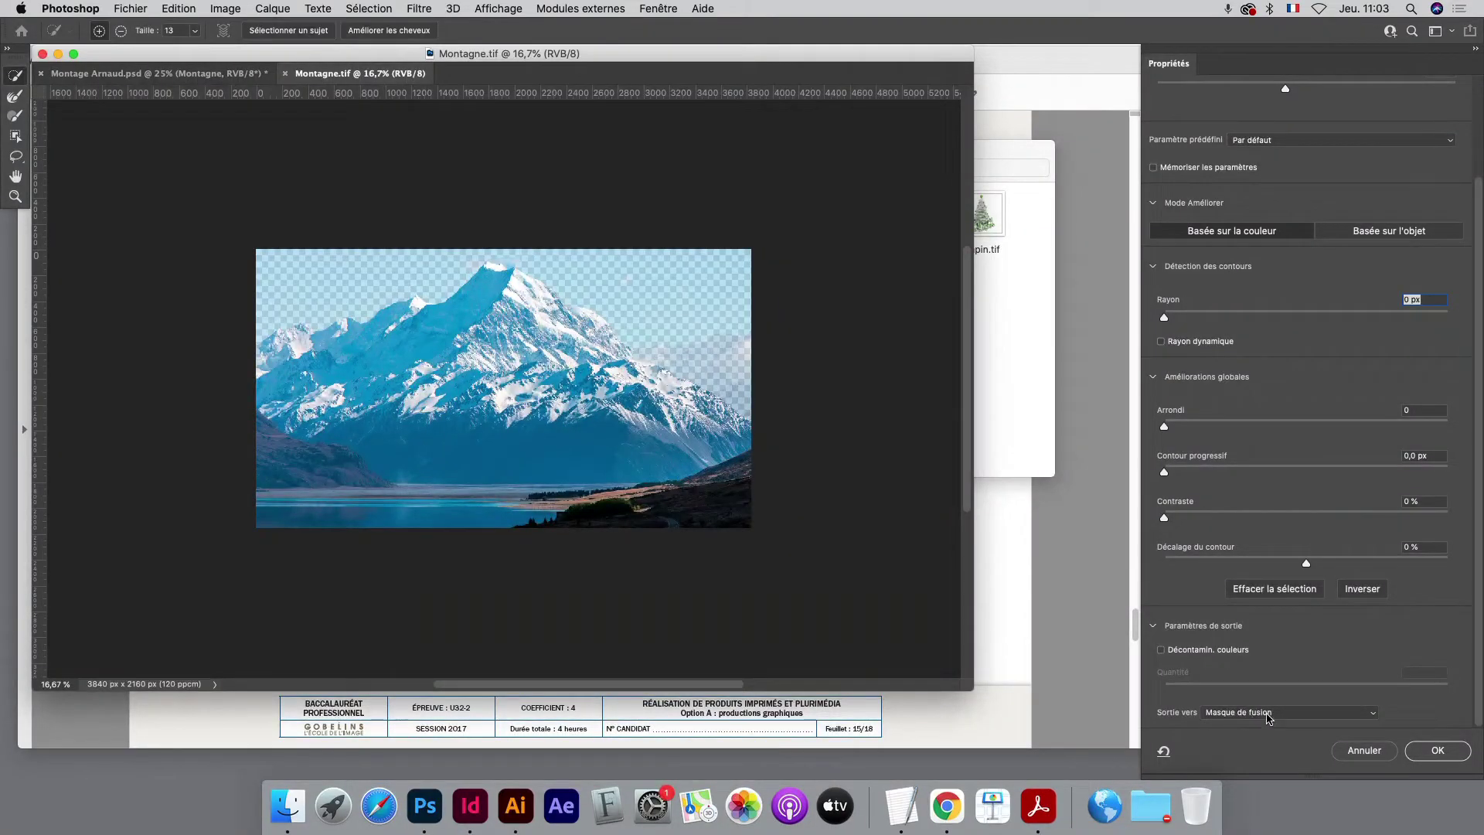
click(1412, 748)
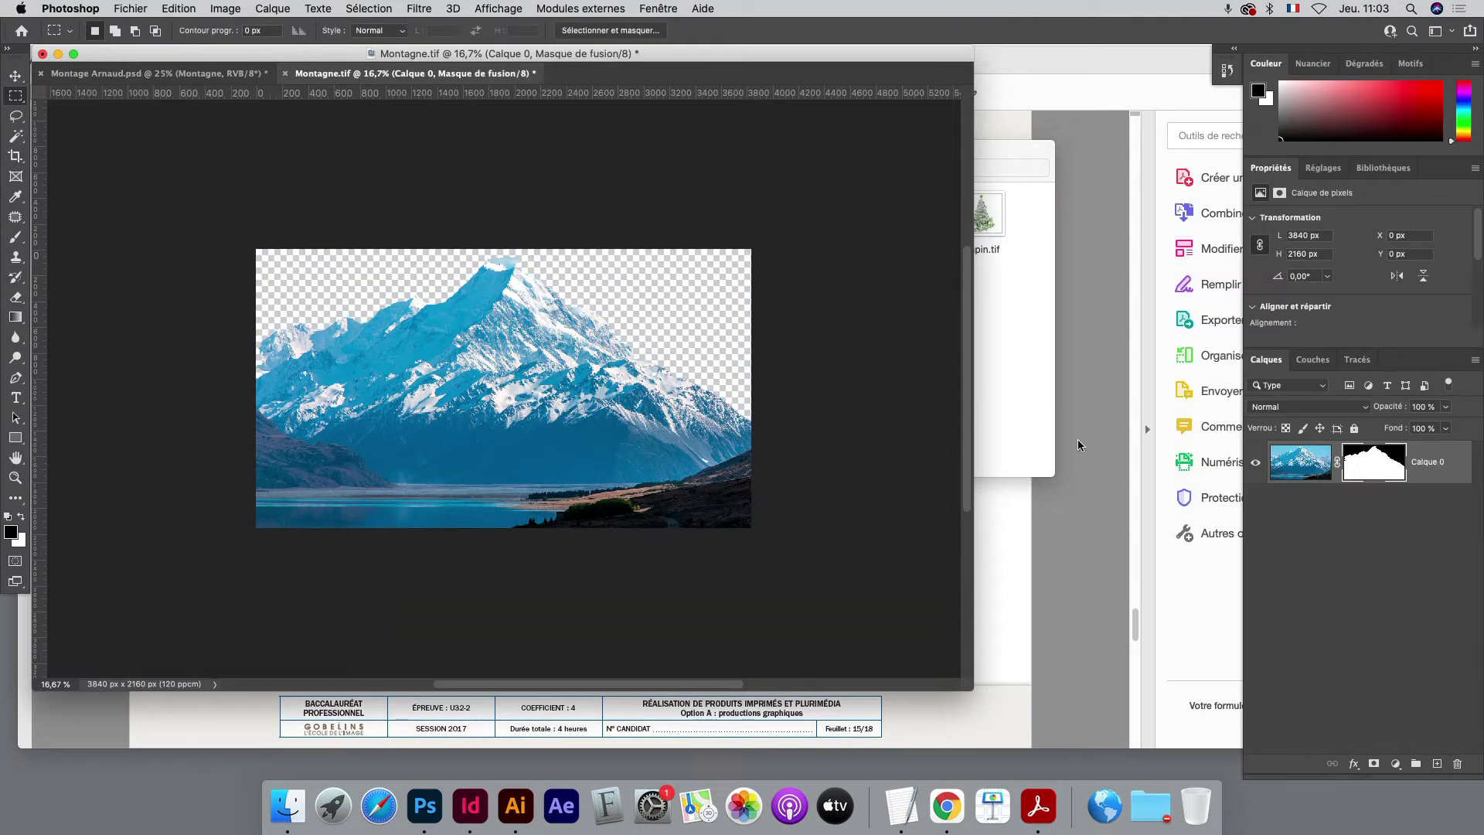
Save the masked Montagne.tif with its layers and close it to return to the montage.
key(ctrl+s)
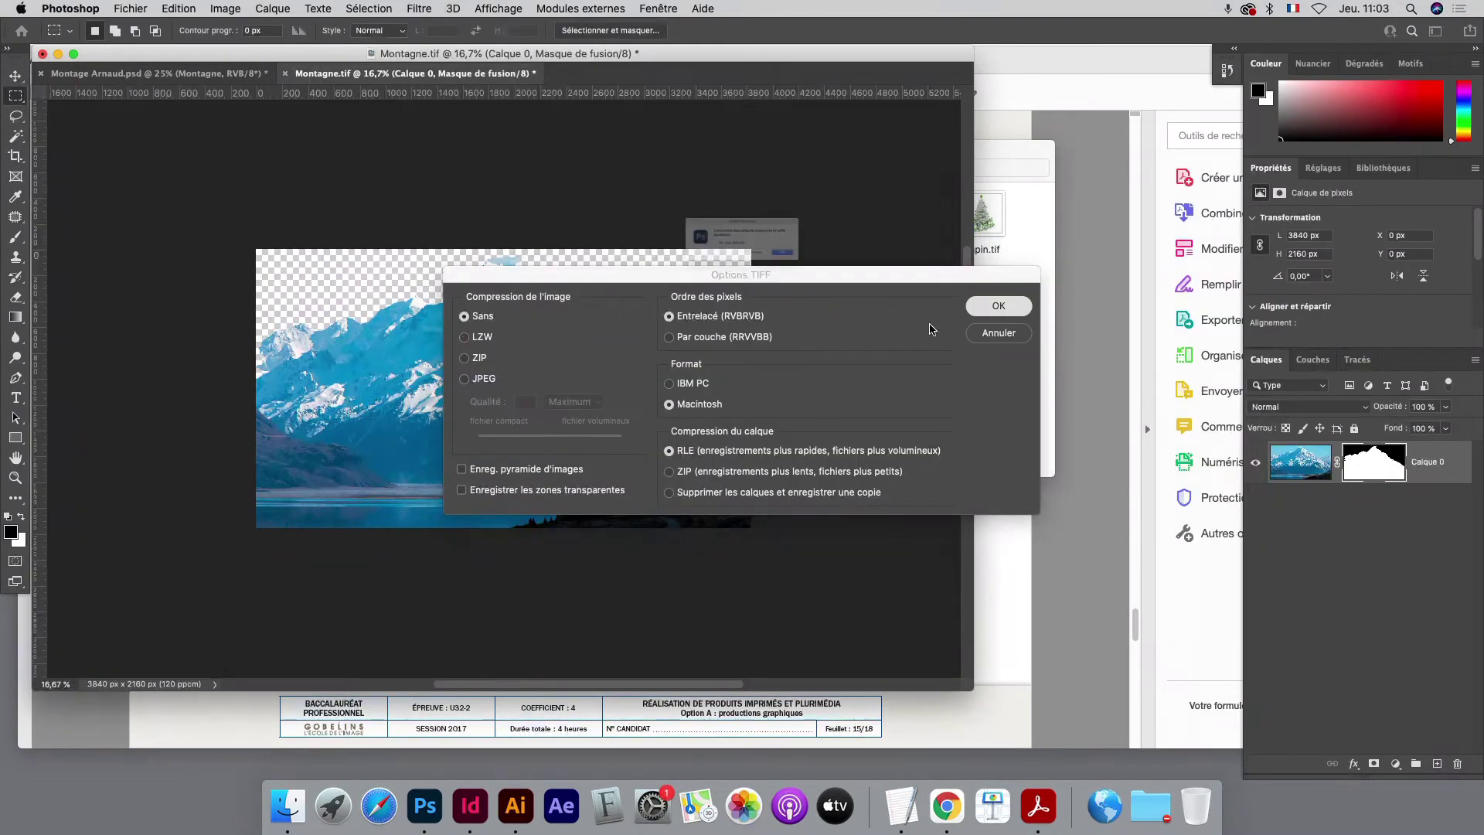
click(999, 305)
click(858, 277)
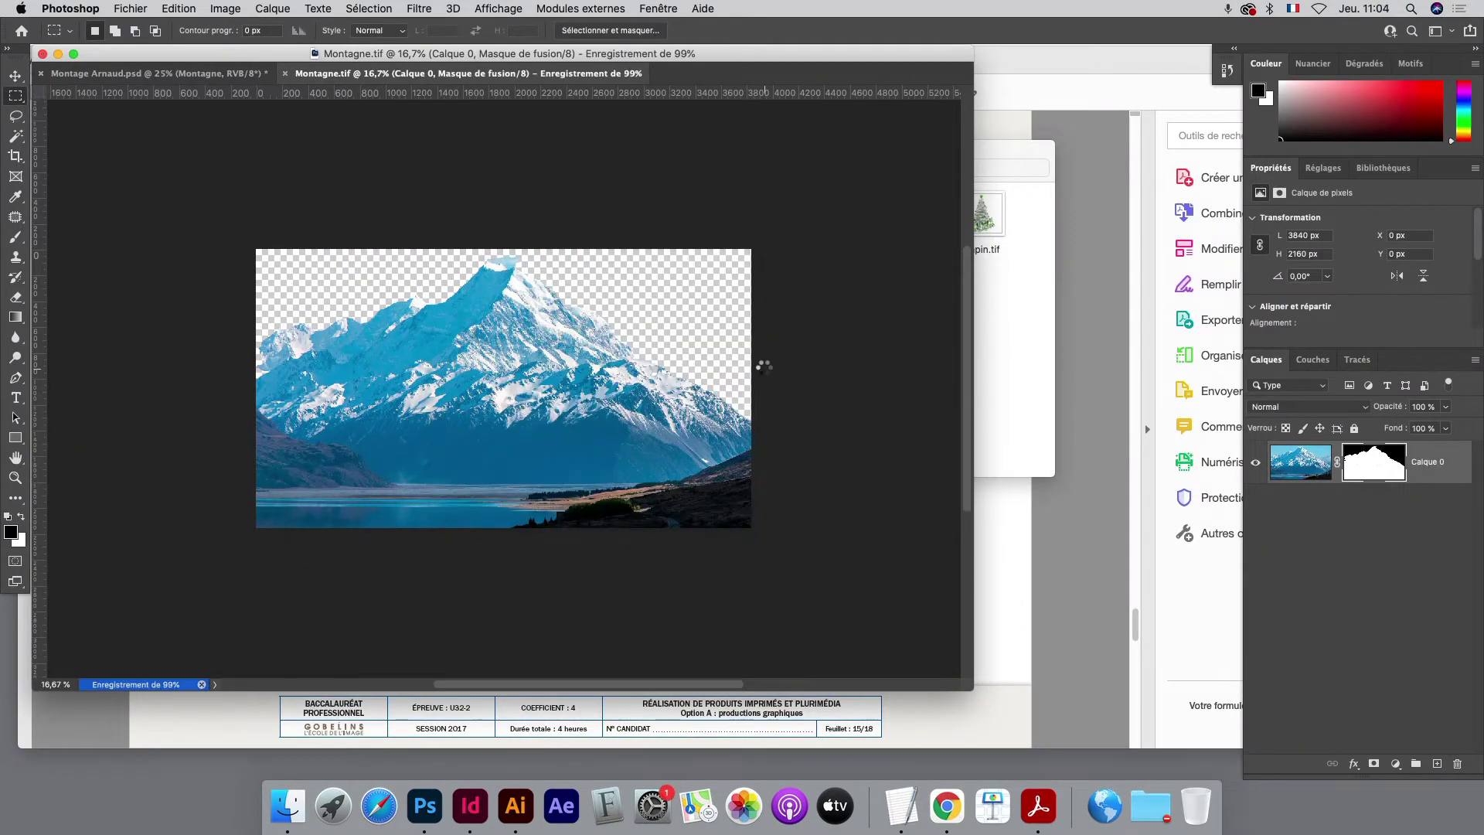
key(ctrl+w)
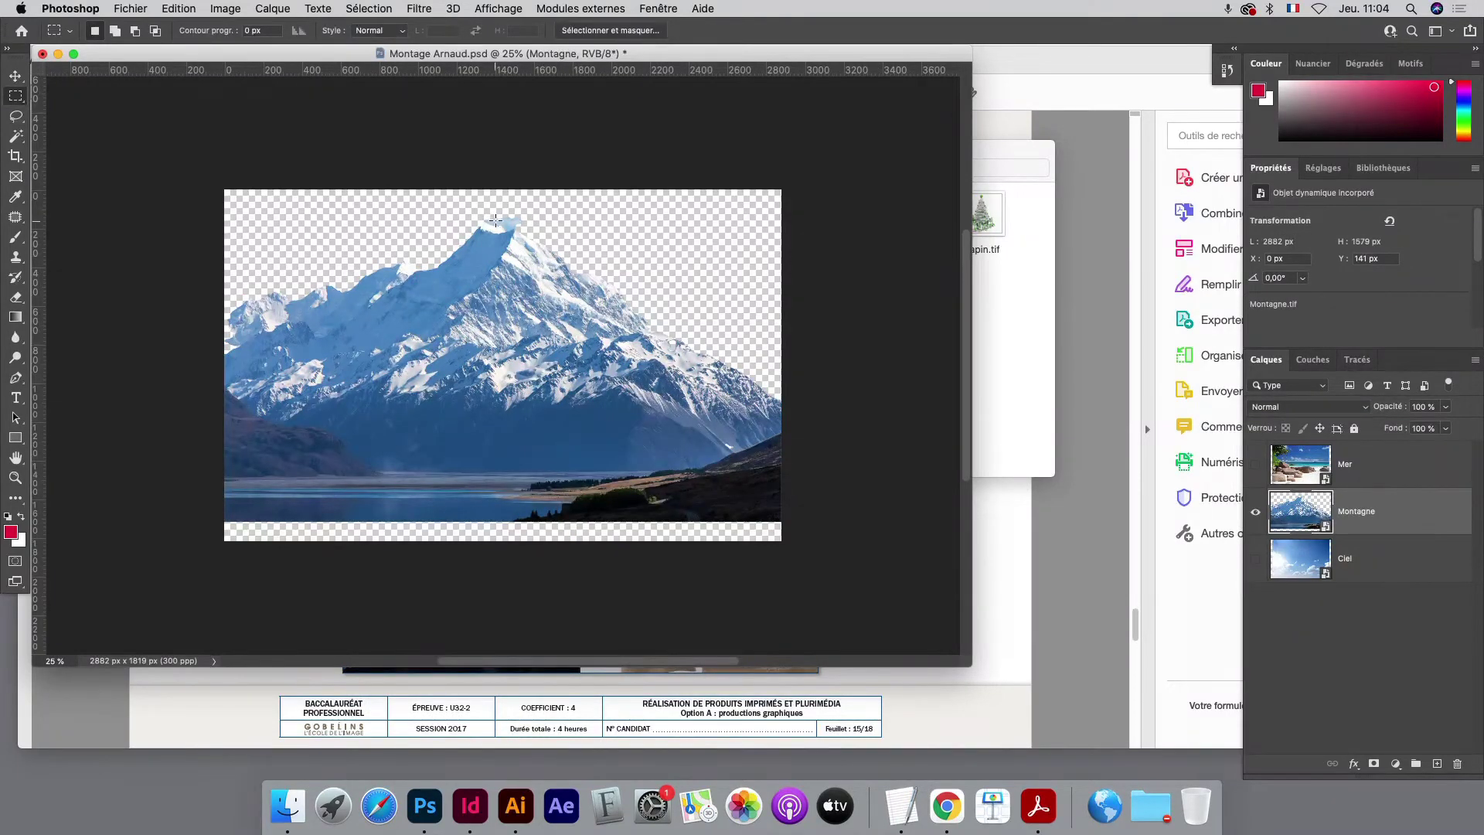
Lower the mountain, add a vertical guide at the canvas centre, and marquee the left half.
drag(483, 390, 477, 416)
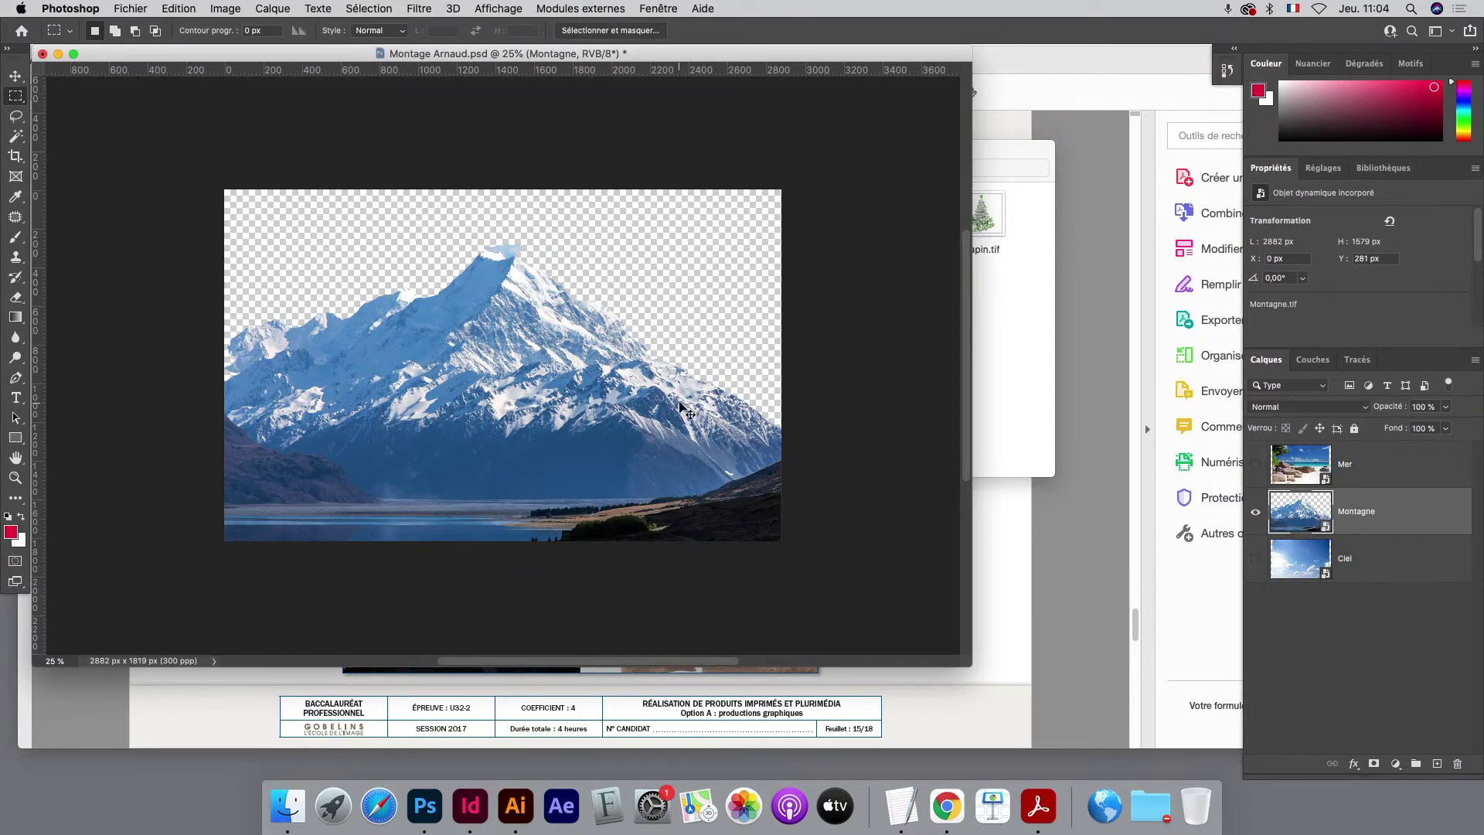
key(super+t)
drag(38, 349, 524, 379)
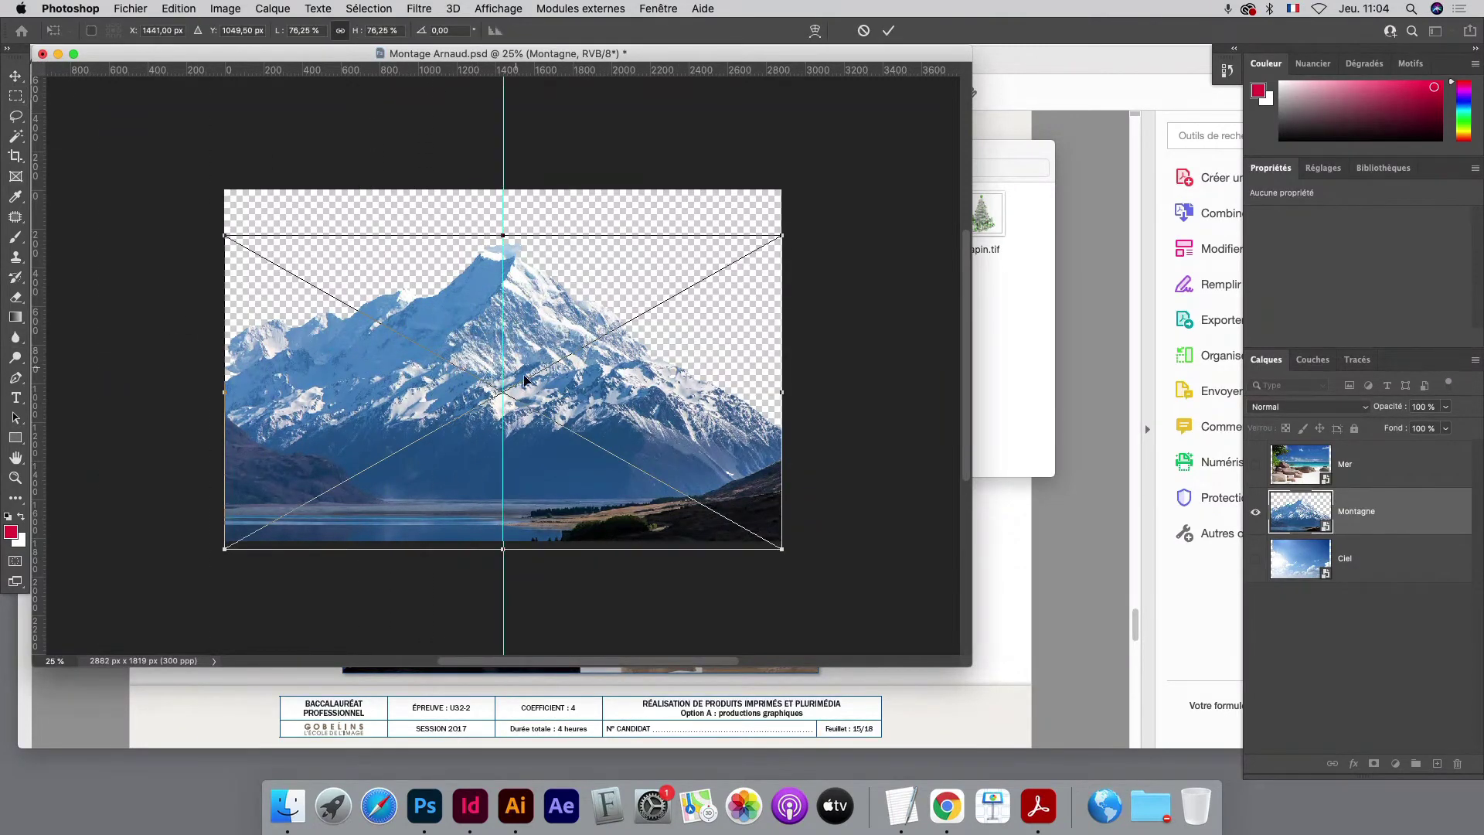
key(Return)
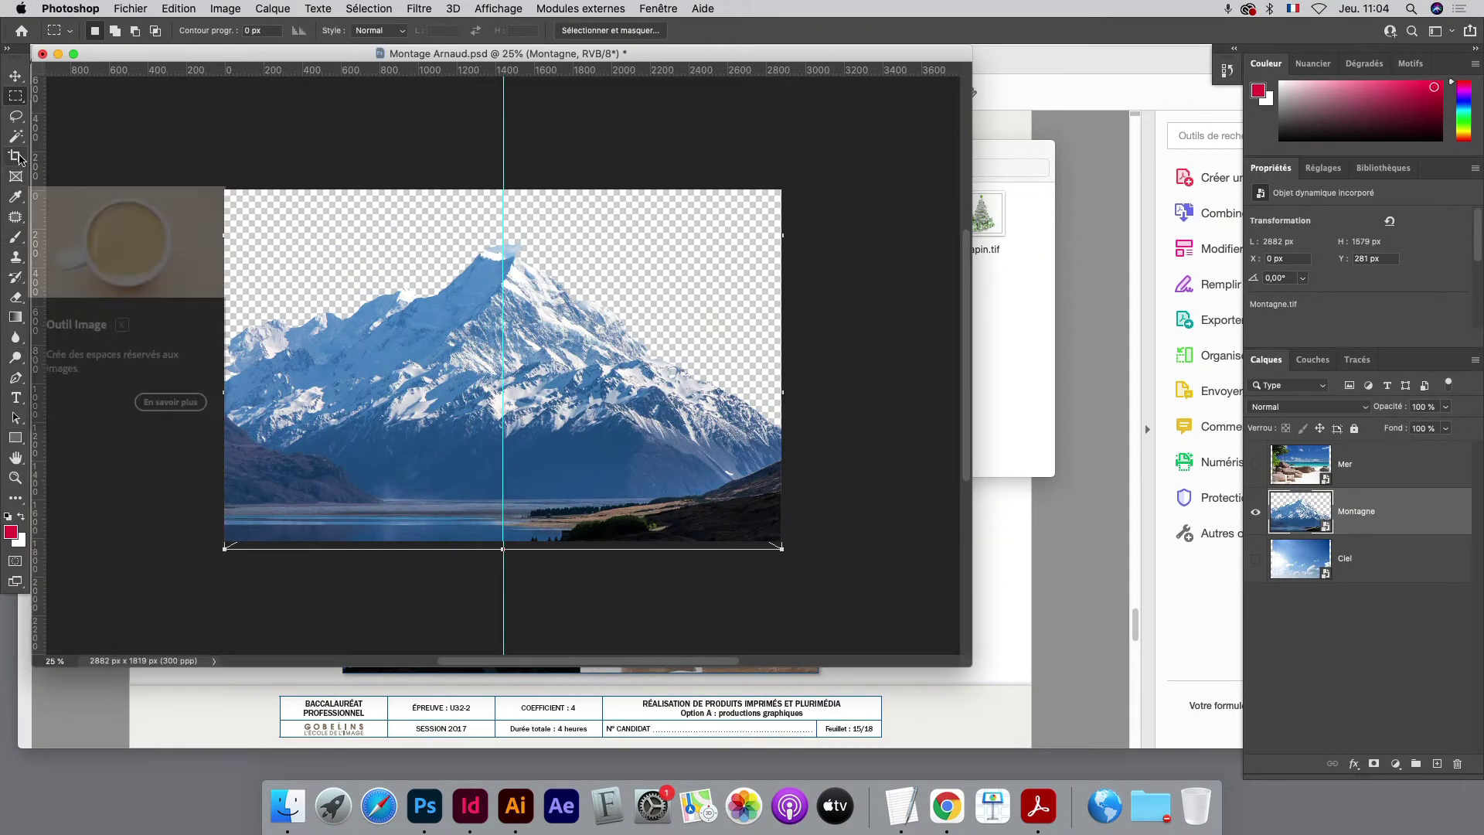
drag(192, 178, 503, 608)
Add a layer mask hiding Montagne's right half, then shift the image left so the snowy peak shows.
click(1374, 764)
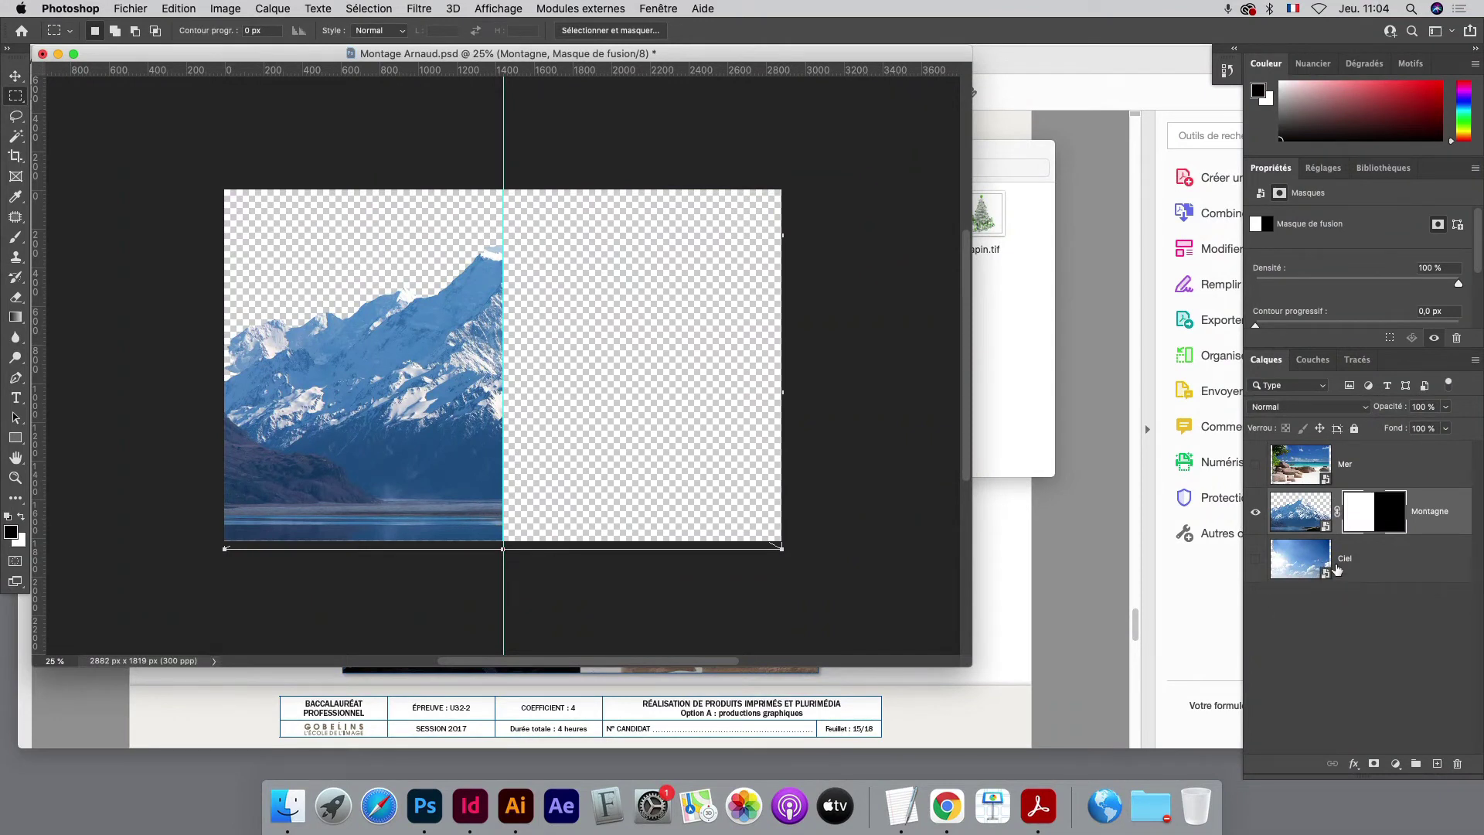
click(1296, 521)
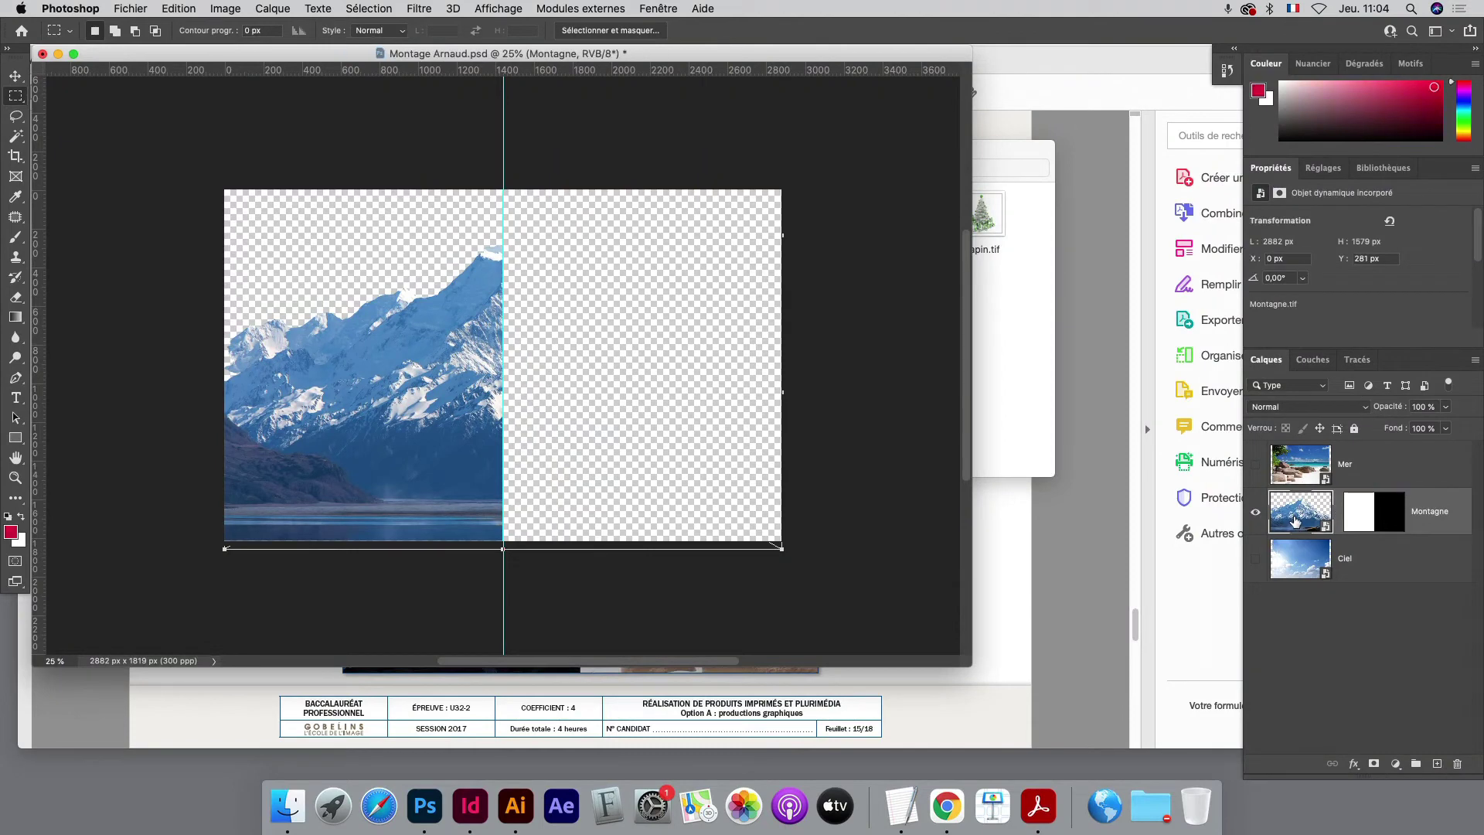
click(15, 76)
drag(380, 378, 276, 377)
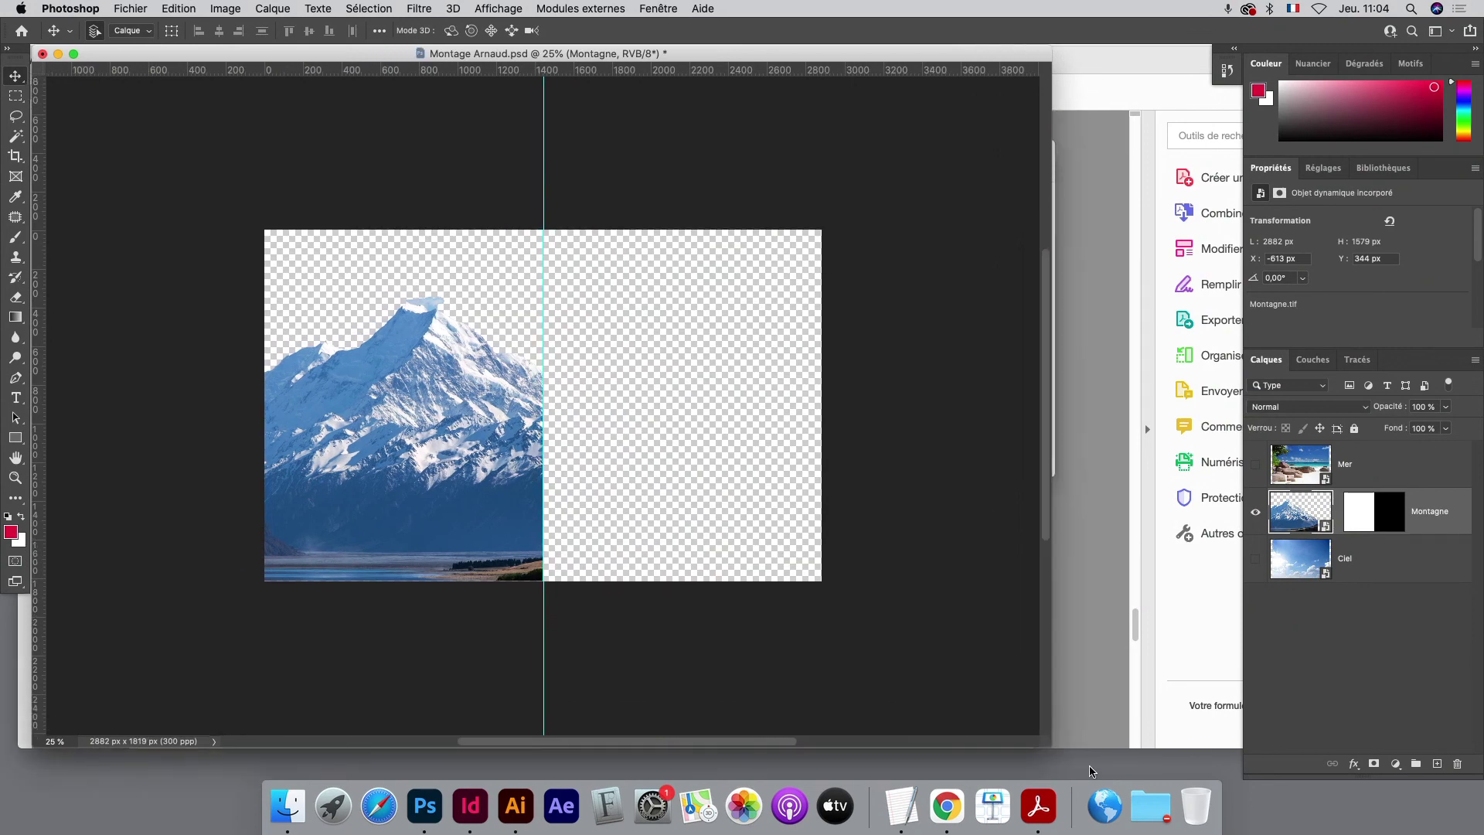
drag(962, 662, 1098, 760)
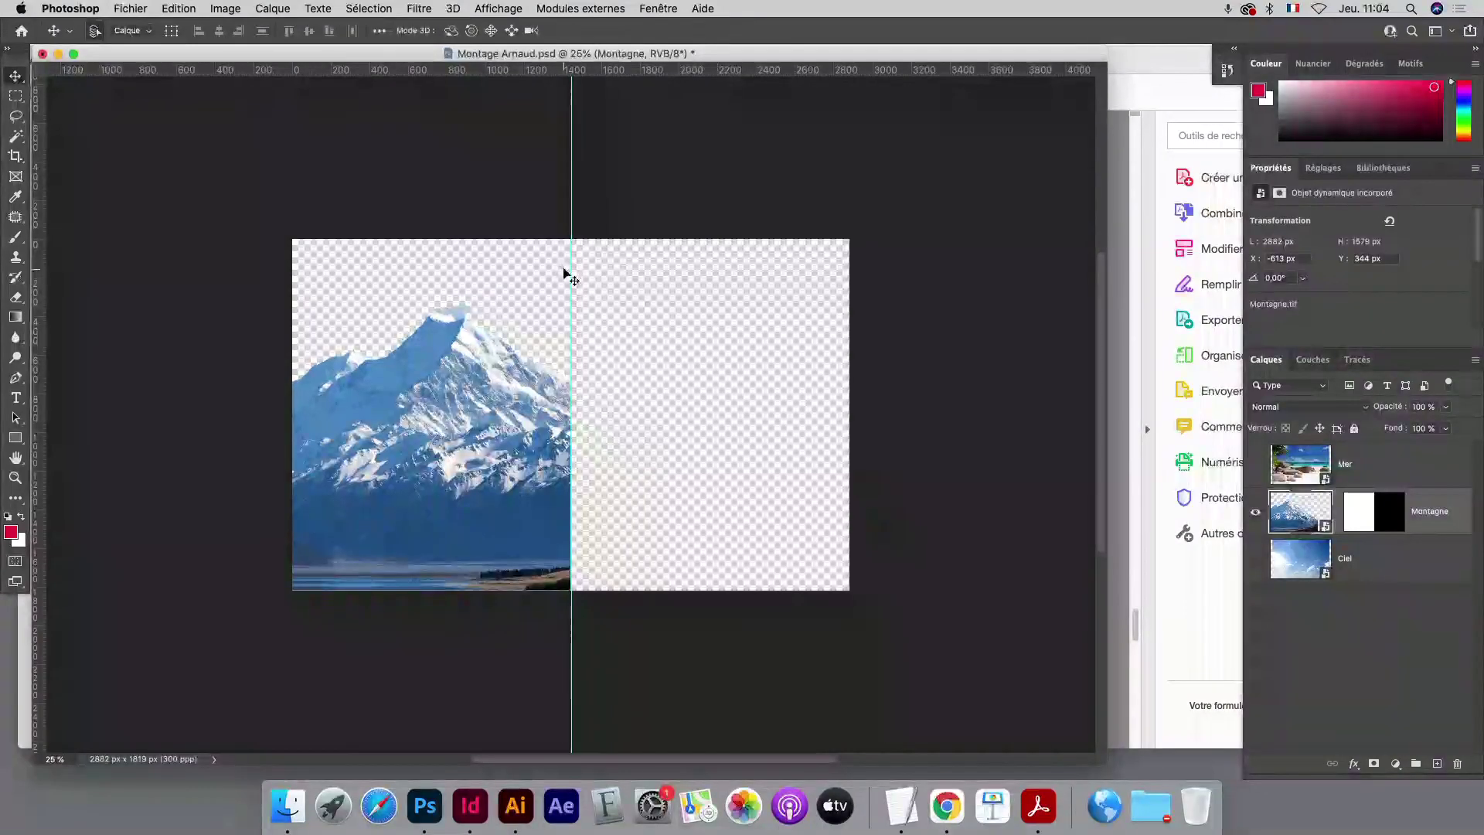